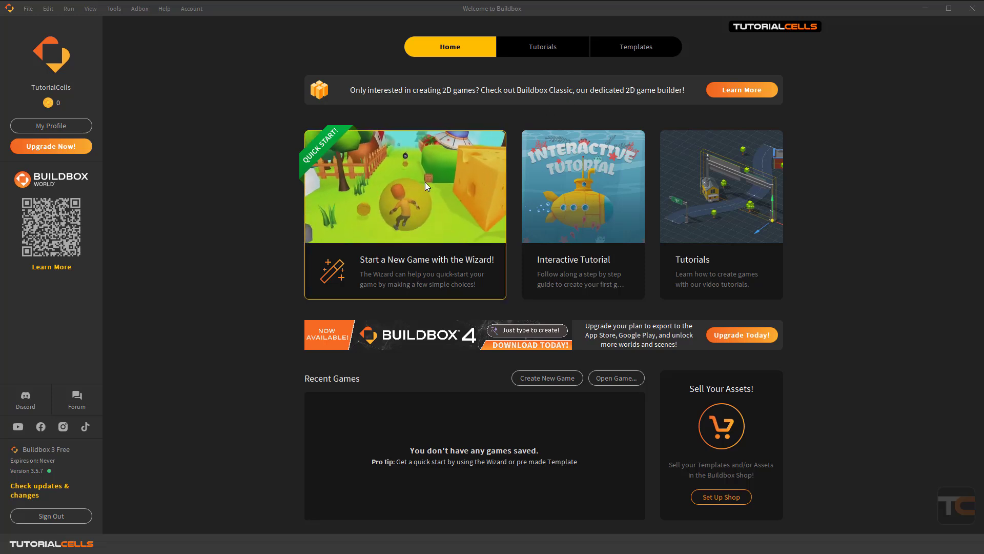
- Look at the Game Wizard's genre selection and return to the home page
left_click(400, 207)
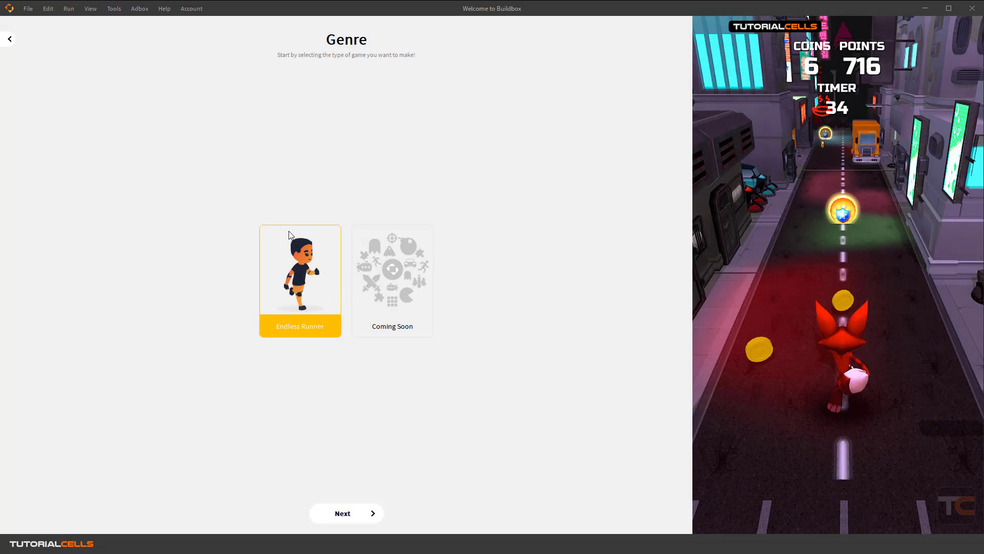
left_click(11, 40)
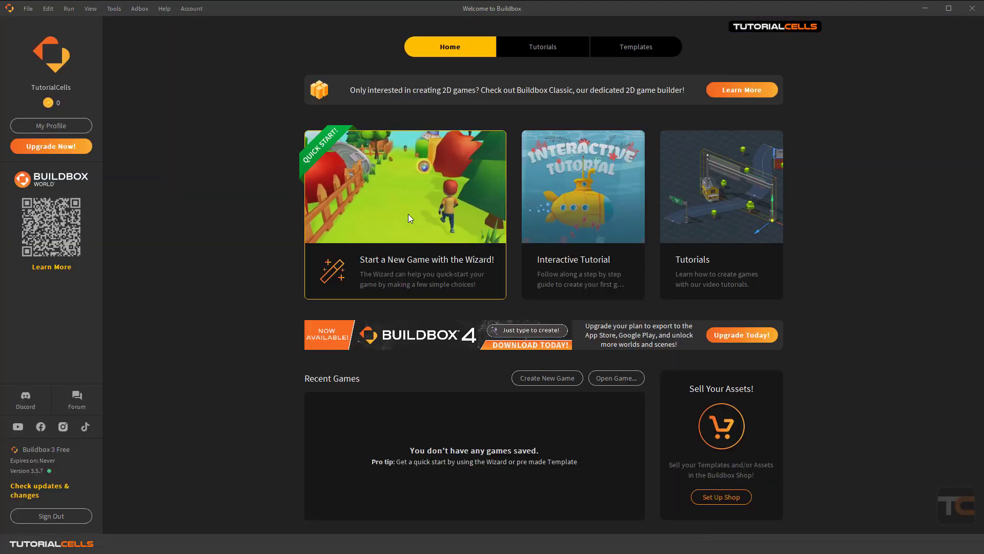
- Open the Interactive Tutorial project, exit its guided tutorial and decline the feedback survey
left_click(584, 218)
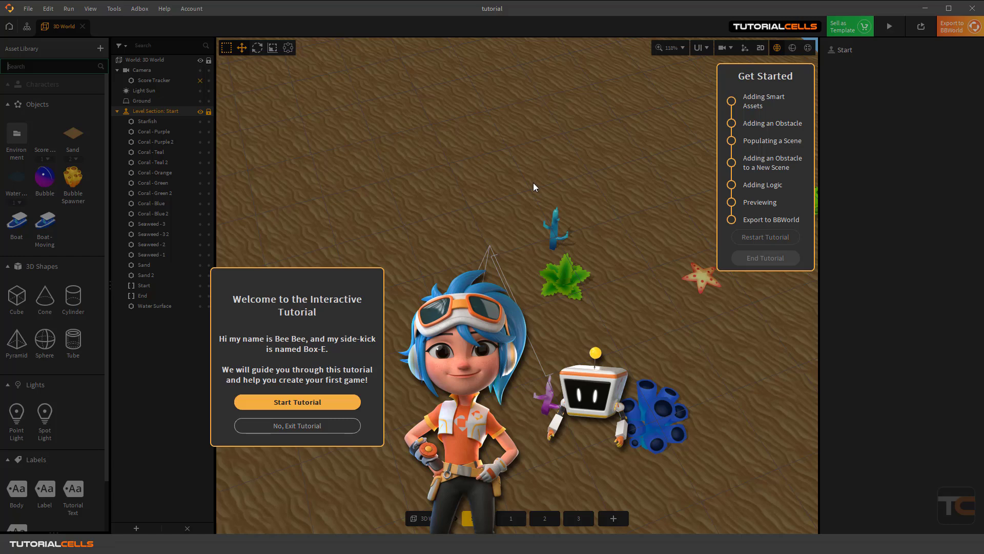
left_click(315, 428)
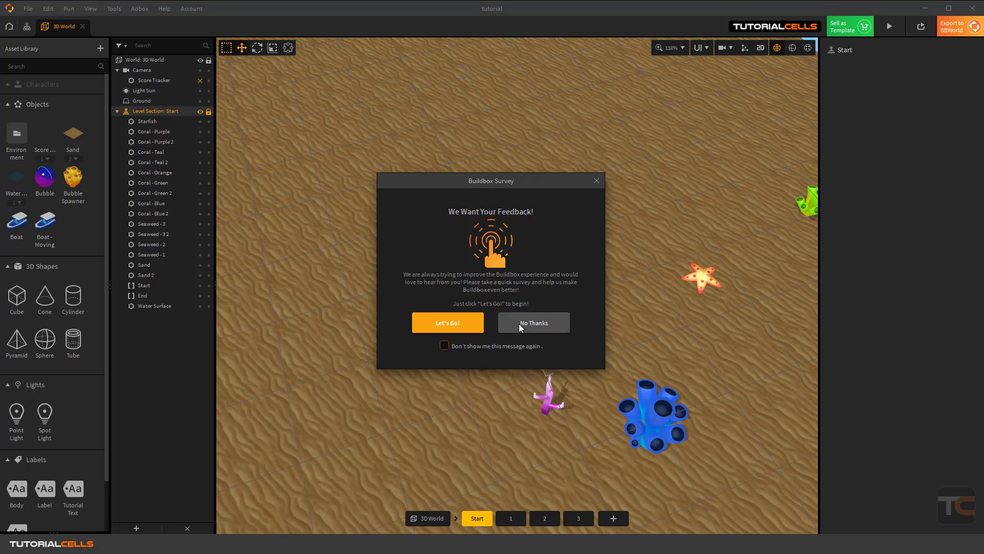
left_click(521, 327)
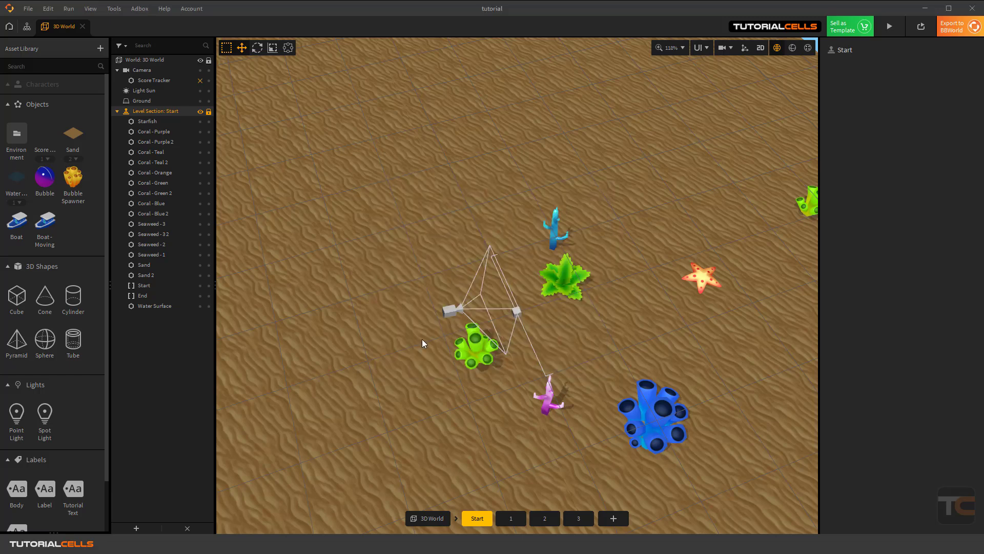
- Look around the seabed scene and select the green seaweed together with the sand beneath it
scroll(463, 254, "down", 5)
scroll(521, 285, "up", 4)
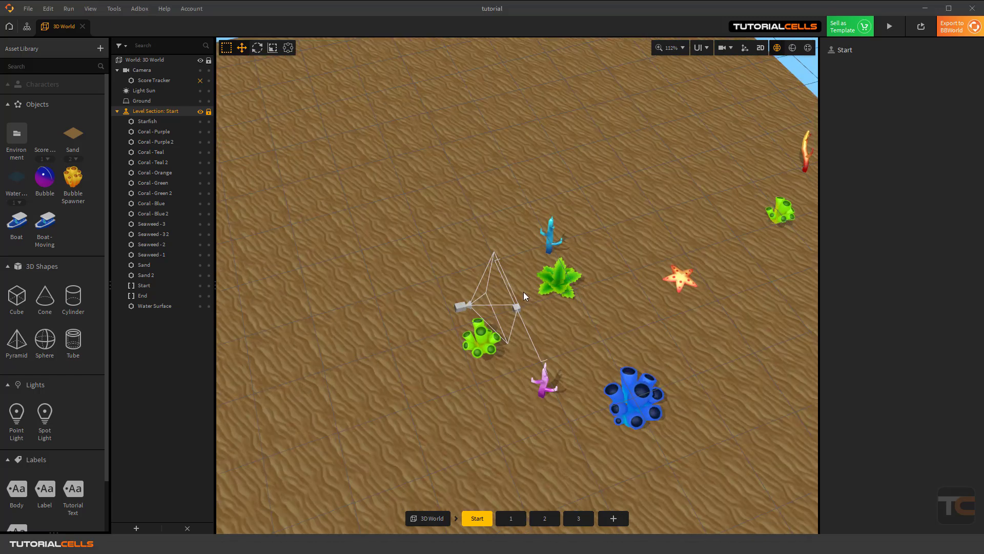
scroll(524, 291, "up", 3)
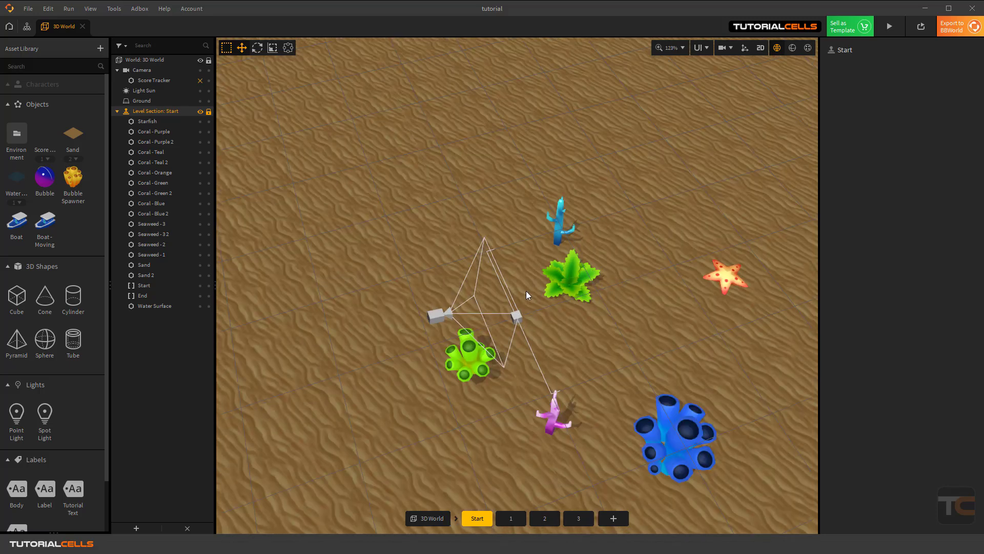
left_click(561, 288)
left_click_drag(561, 288, 556, 264)
middle_click_drag(507, 294, 465, 312)
right_click_drag(464, 311, 284, 183)
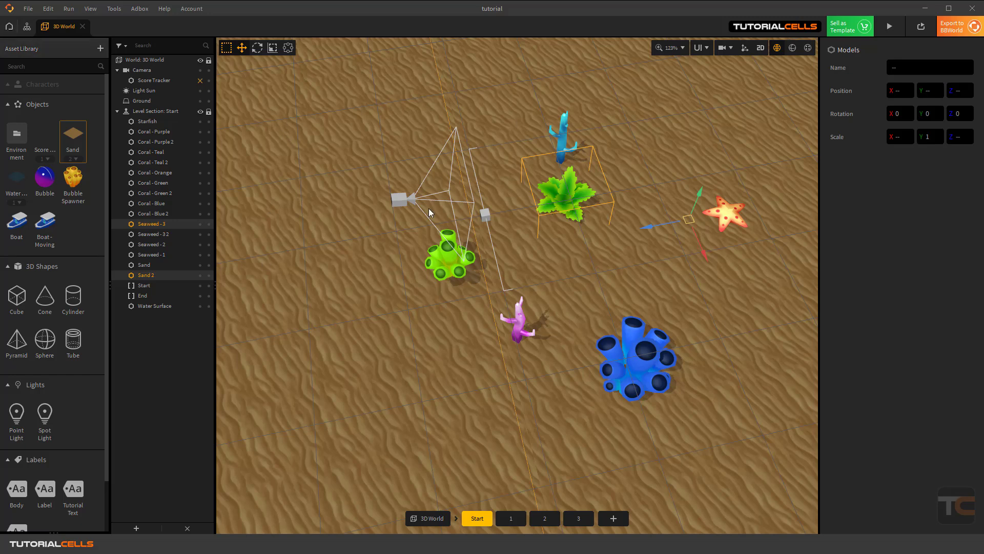
- View the node map that links the tutorial game's start screen, 3D world and end screen
left_click(26, 30)
left_click(54, 31)
left_click(23, 31)
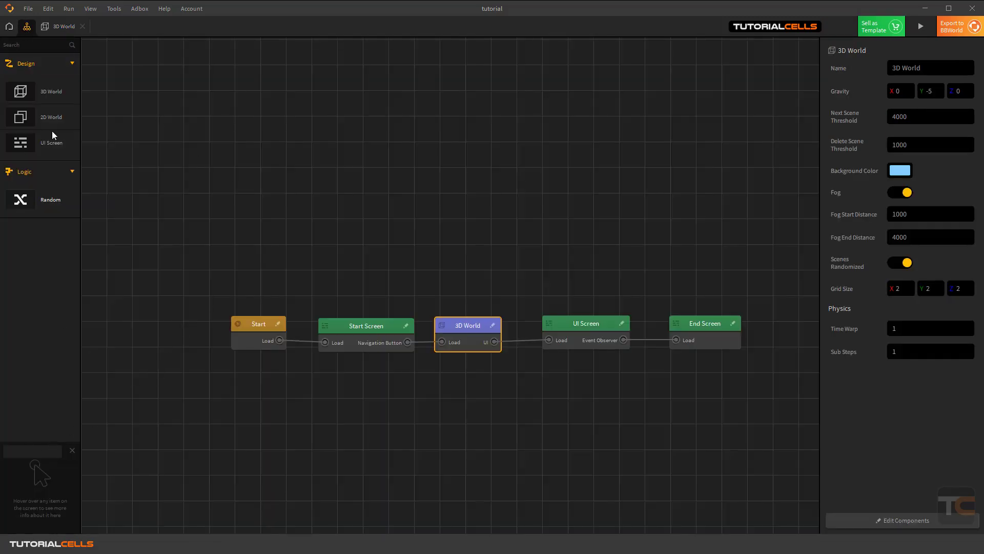
- Return to the home page, view the list of video tutorials and go back to the home page
left_click(12, 28)
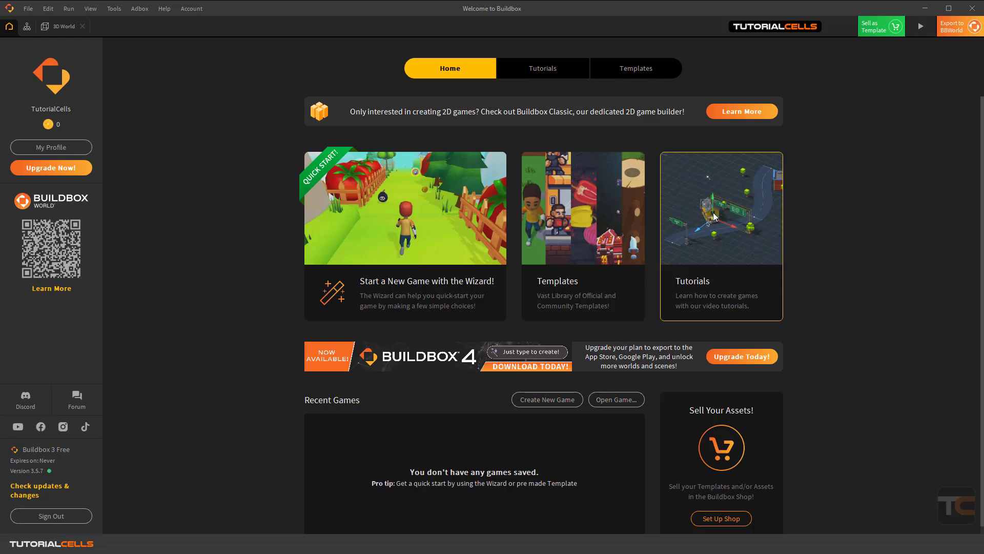
left_click(543, 68)
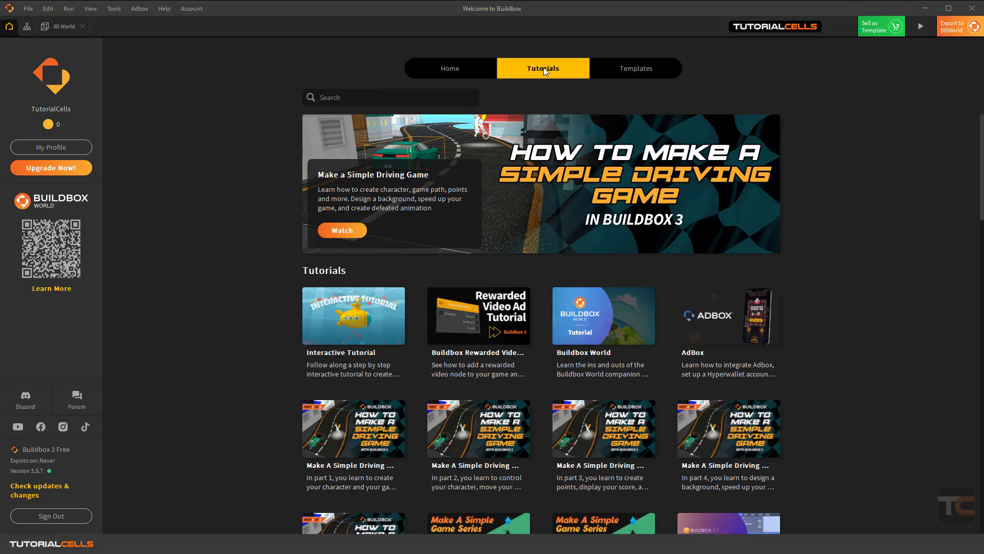
left_click(476, 71)
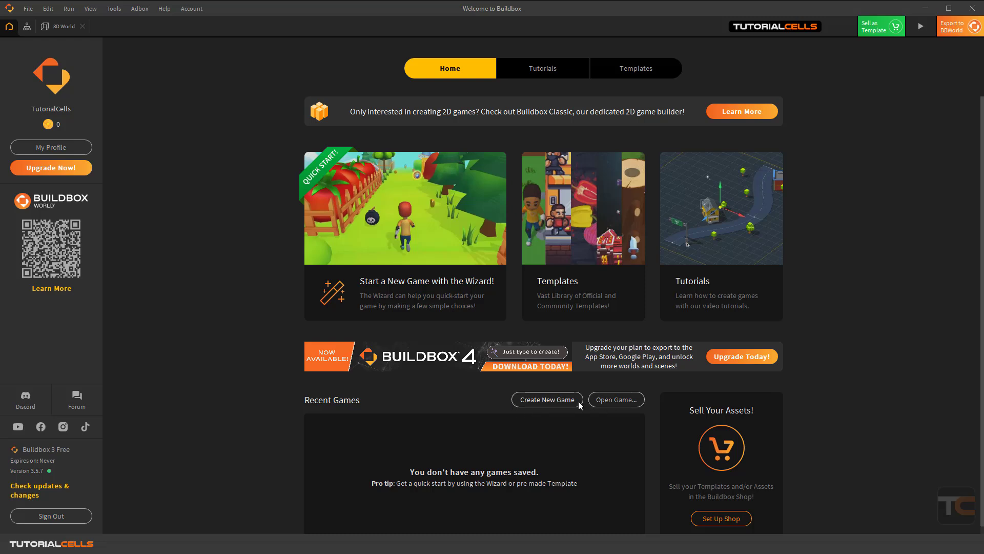
- View the options for creating a new game, including its starter templates, and return to the home page
scroll(566, 398, "down", 1)
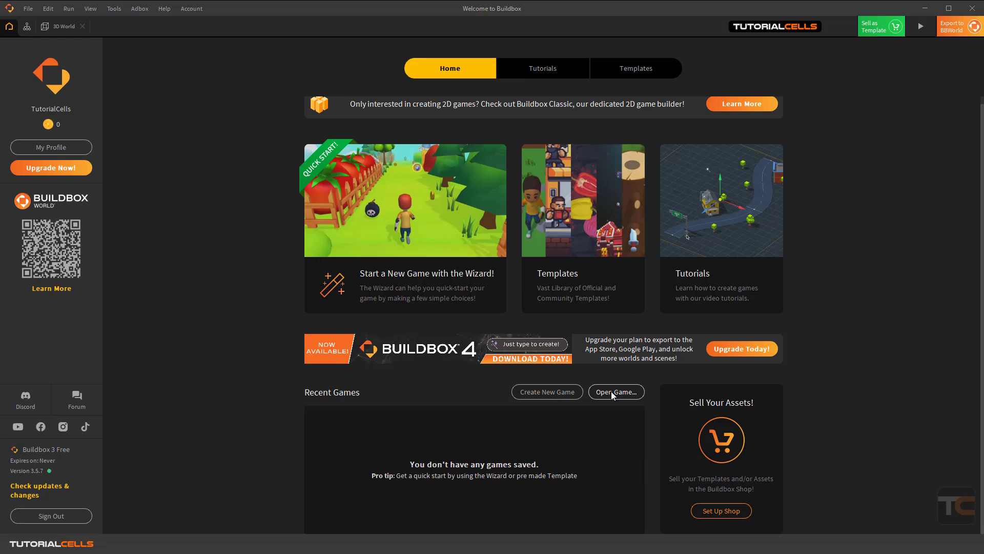
left_click(544, 396)
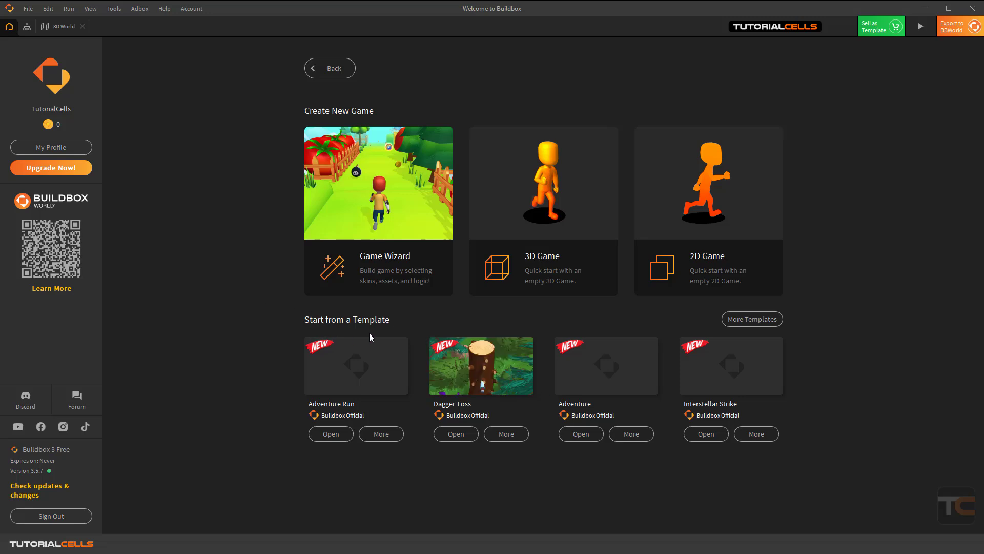
mouse_move(602, 376)
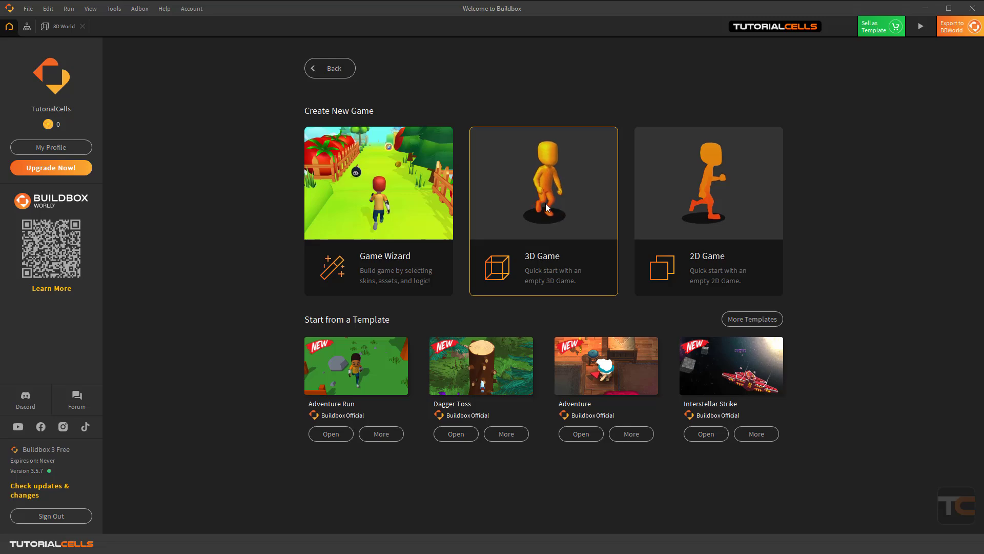
left_click(334, 74)
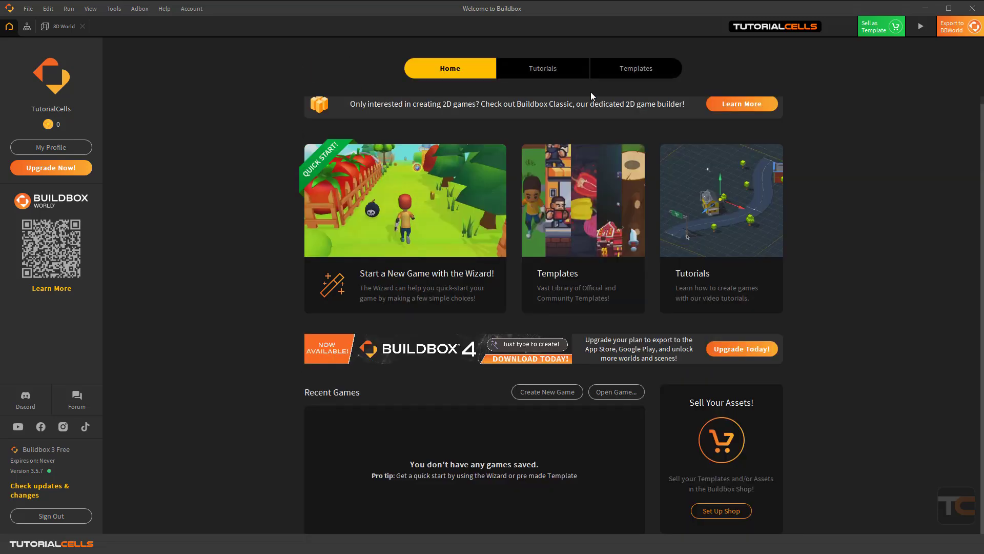
- Browse the free, premium and community game templates, checking the Hornet Hunter description
left_click(648, 72)
mouse_move(327, 177)
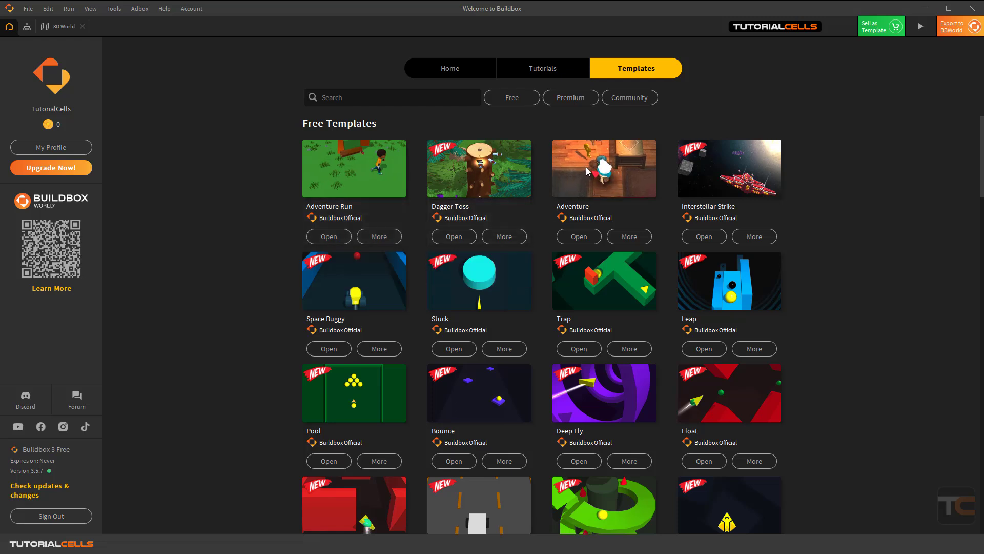
mouse_move(596, 171)
scroll(718, 232, "down", 1)
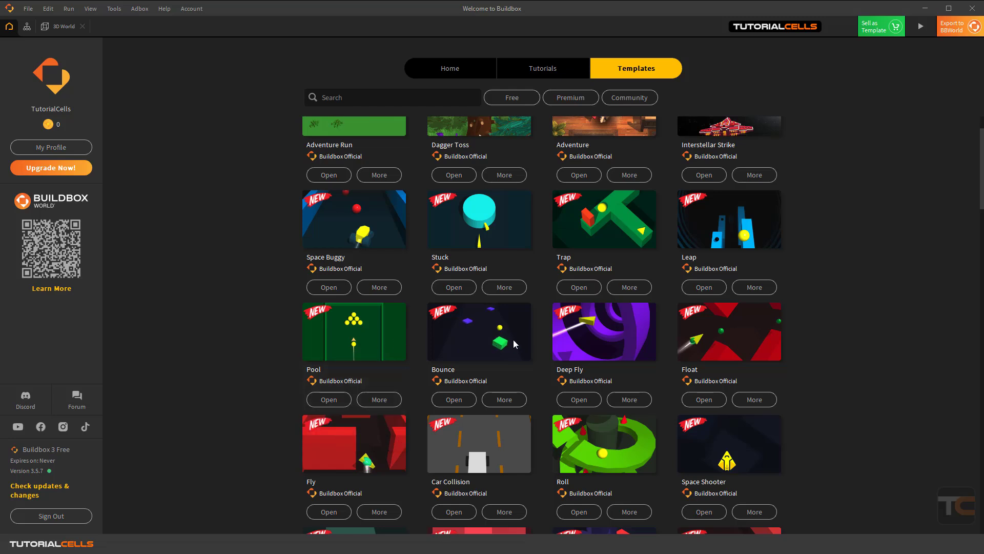
scroll(789, 327, "down", 5)
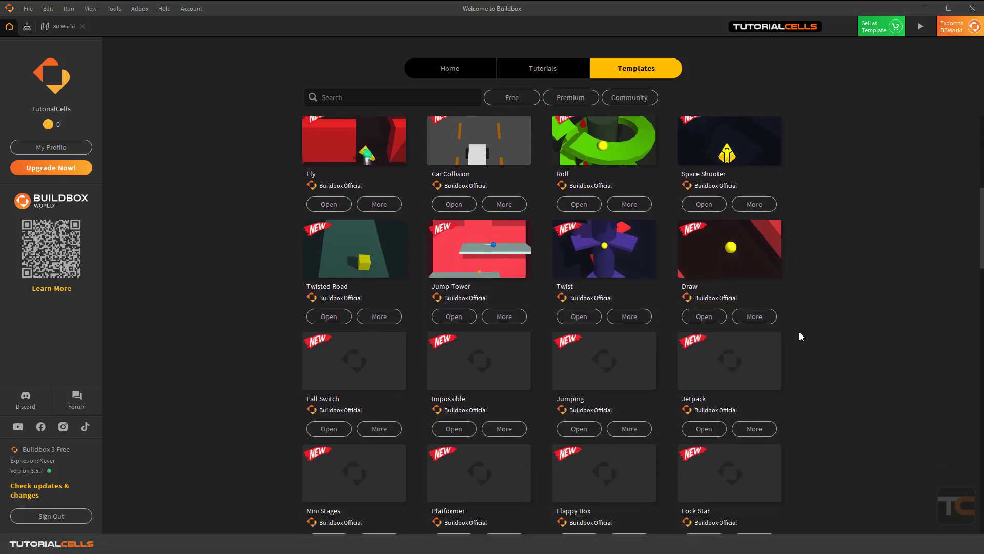
scroll(820, 338, "down", 5)
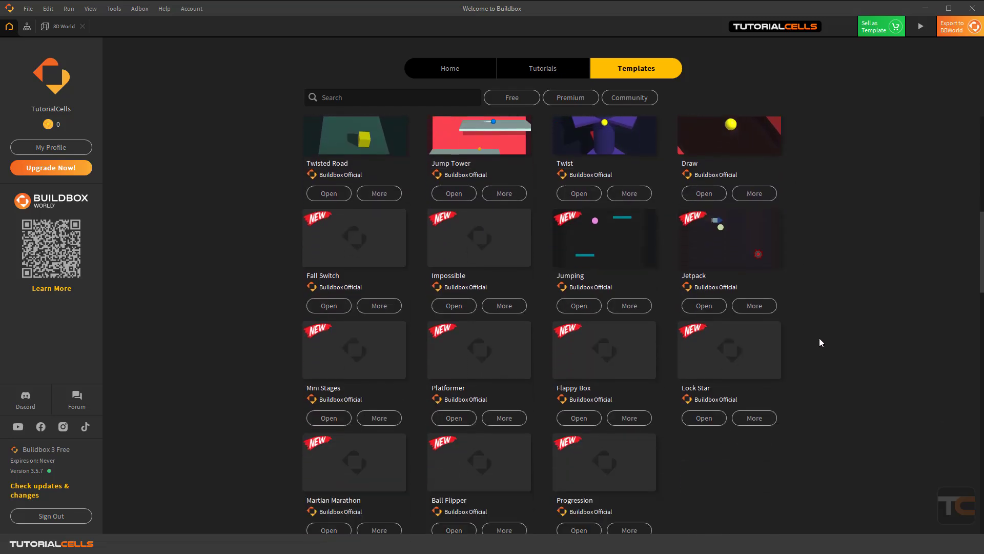
scroll(819, 338, "down", 4)
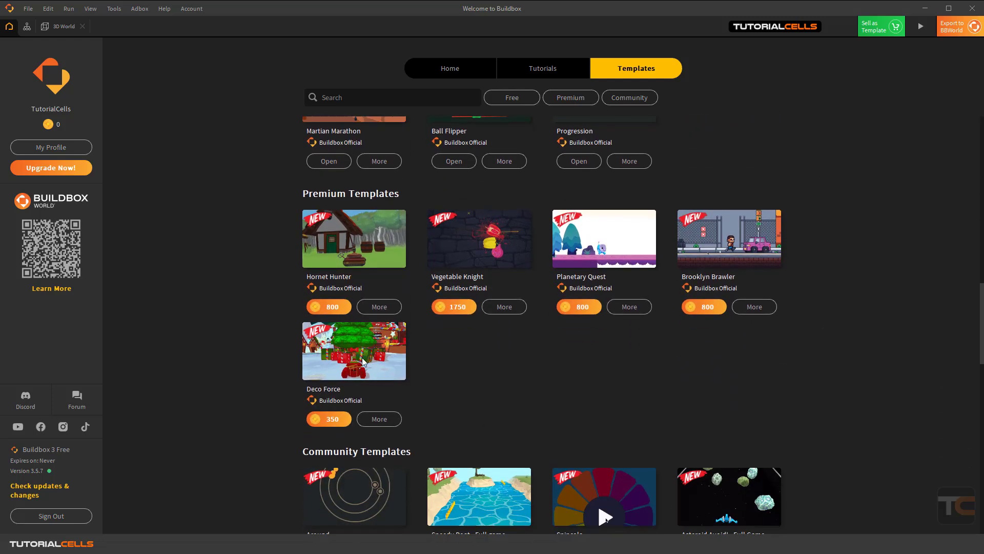
mouse_move(330, 313)
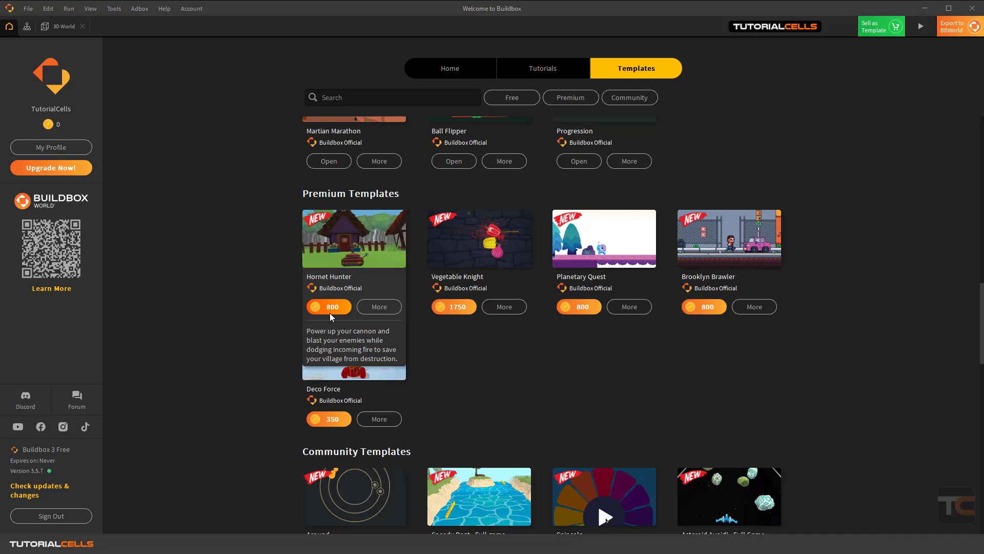
scroll(477, 347, "down", 2)
scroll(478, 349, "down", 4)
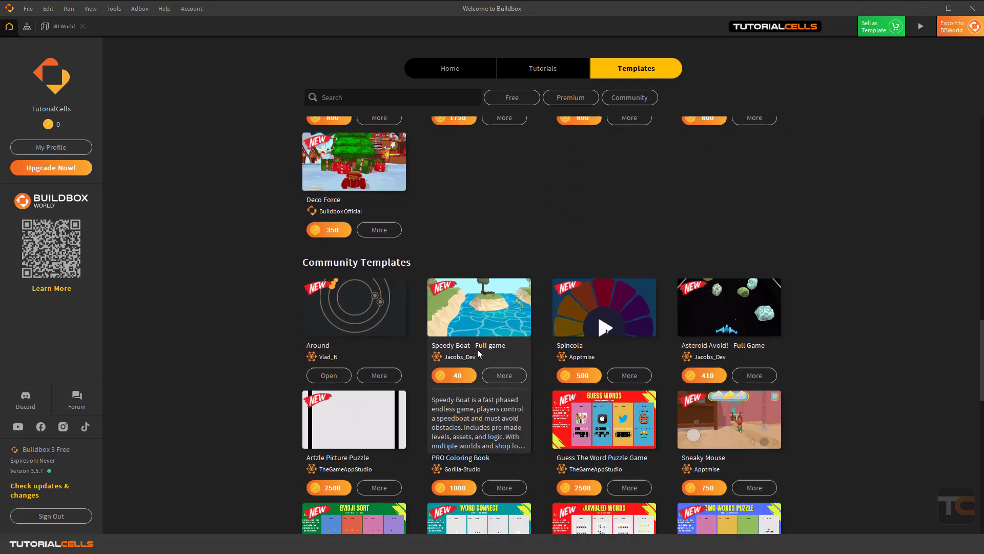
scroll(477, 350, "up", 15)
scroll(478, 349, "up", 10)
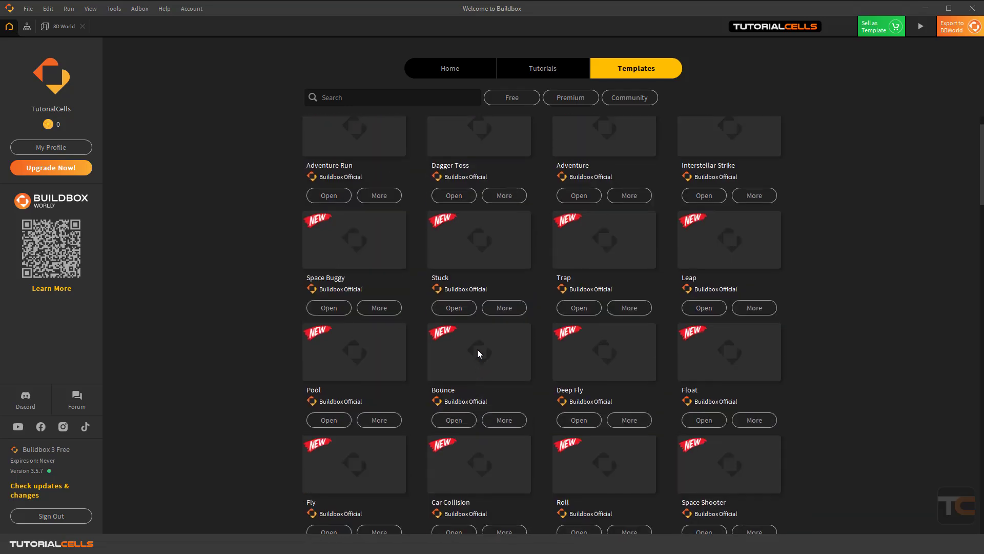
- Create a new empty 3D game
left_click(476, 72)
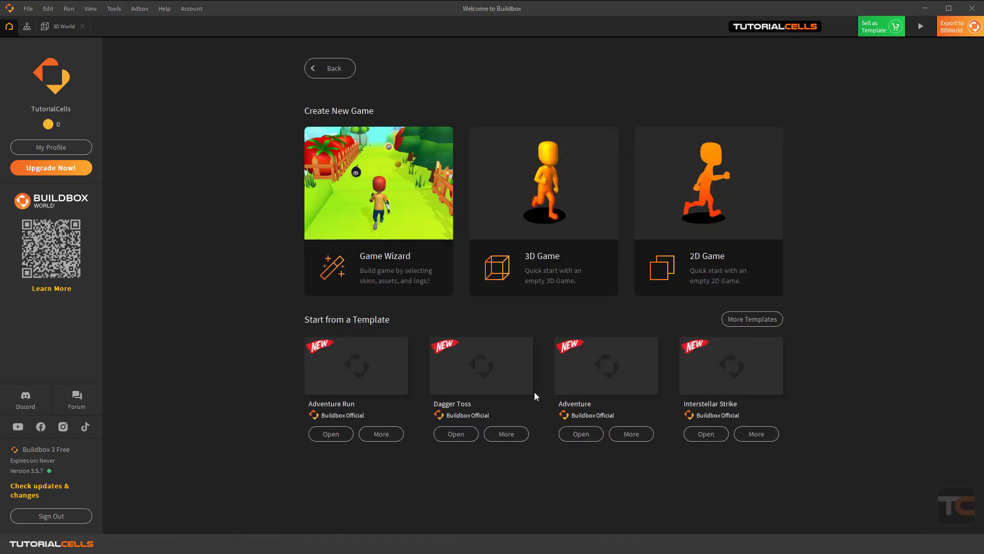
left_click(524, 195)
left_click(490, 263)
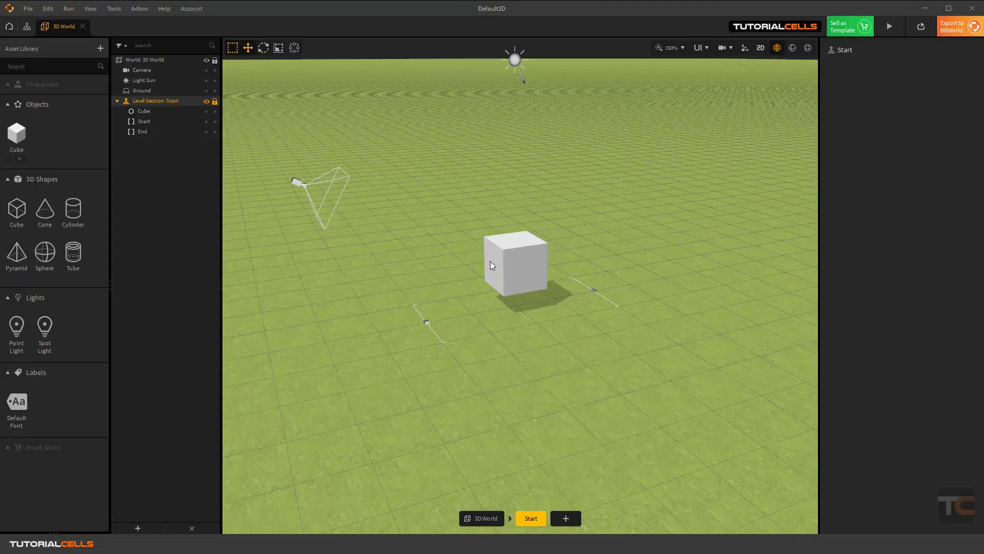
- Look over the default scene around the white cube and the application menus, ending in the 3D World view
scroll(494, 208, "down", 4)
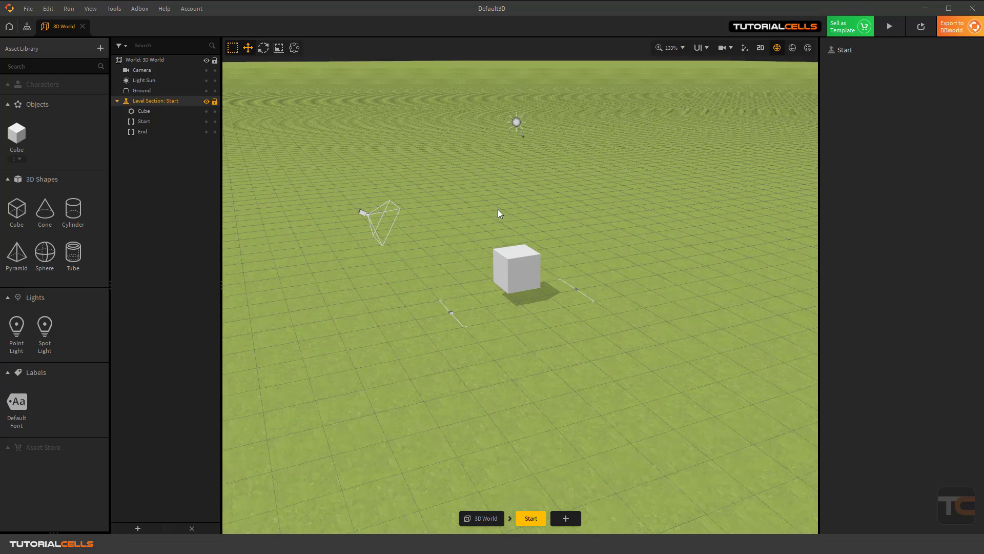
scroll(500, 212, "up", 4)
scroll(506, 221, "down", 3)
scroll(506, 222, "up", 5)
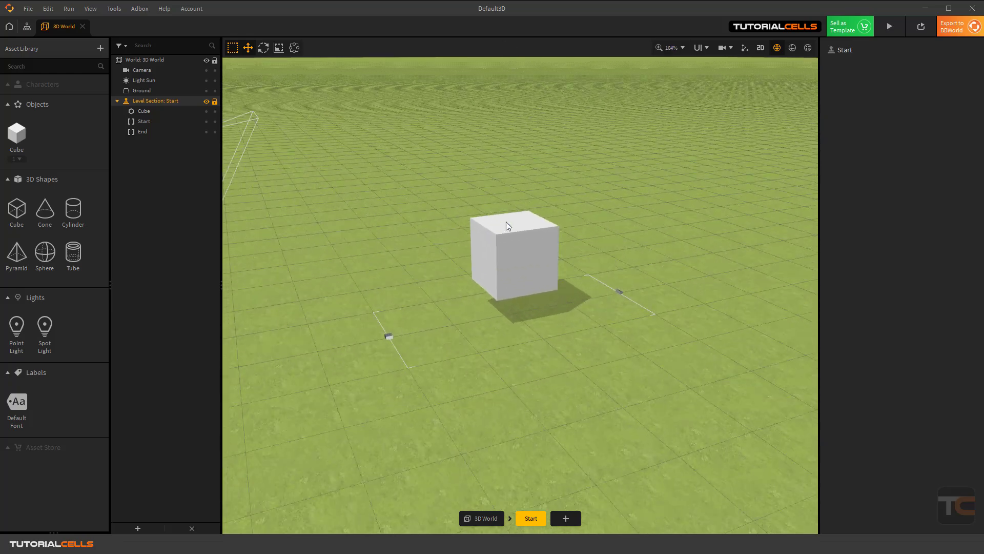
scroll(505, 221, "down", 4)
scroll(505, 223, "up", 2)
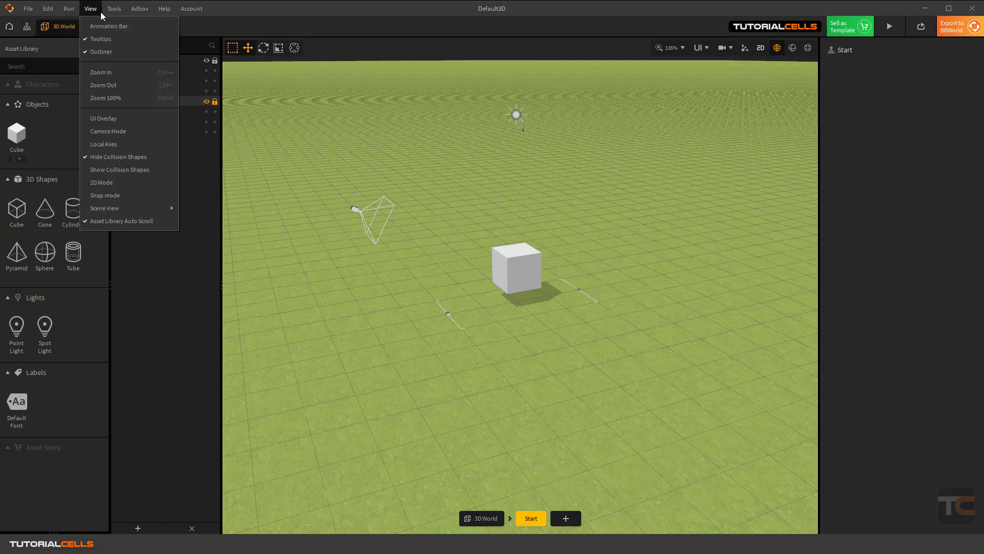
mouse_move(193, 9)
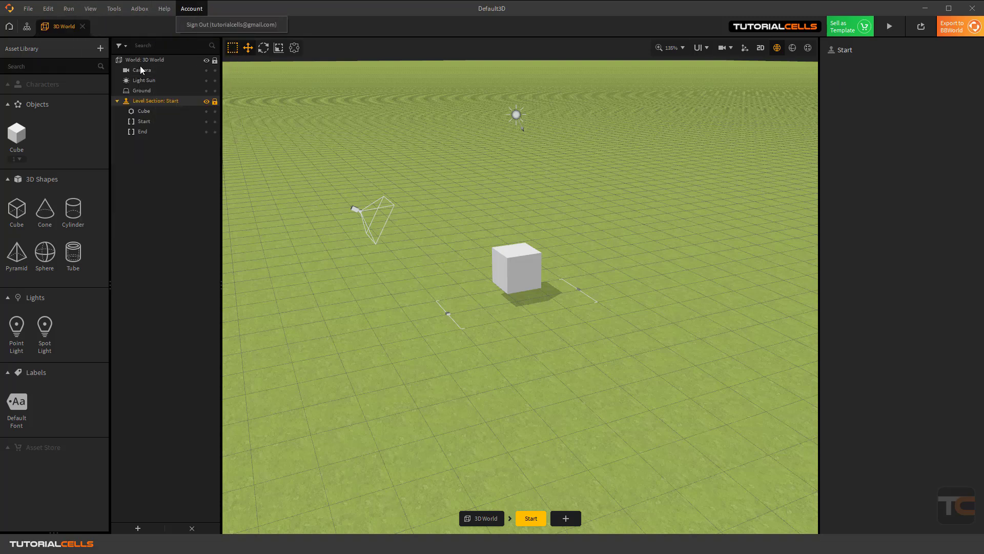
left_click(8, 31)
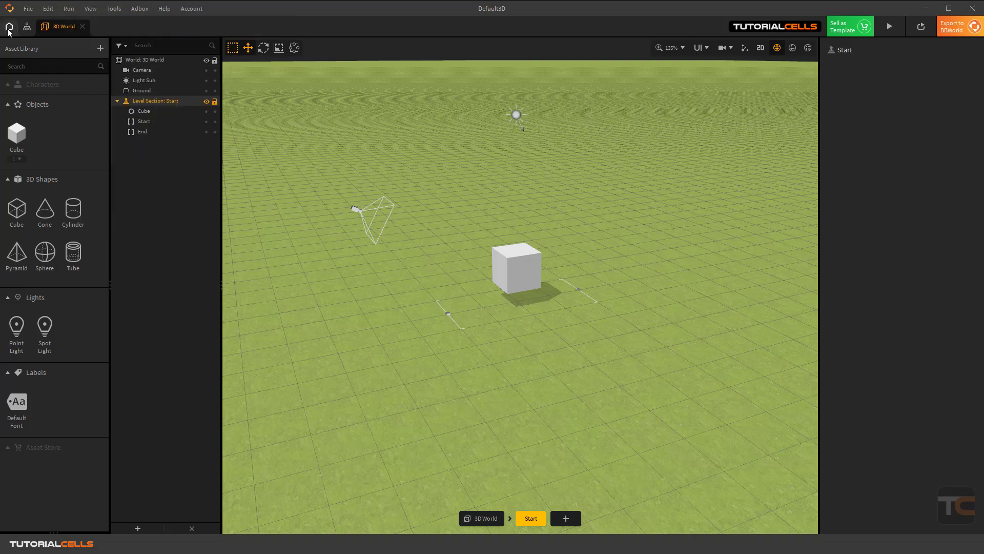
left_click(8, 28)
left_click(62, 27)
- Browse the asset store catalog's top 3D, 2D and UI assets and open the Buildbux wallet's purchase options
left_click(20, 52)
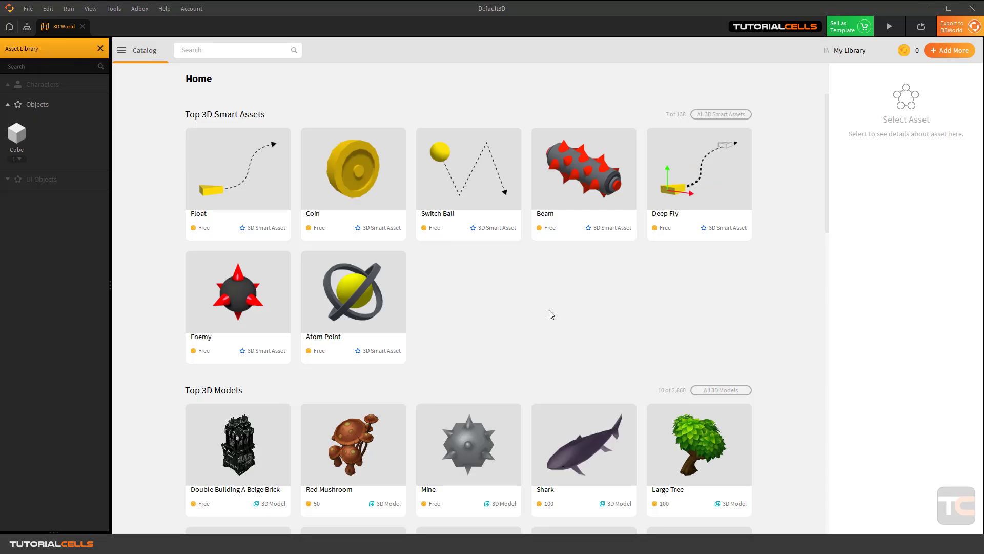
scroll(549, 314, "down", 15)
scroll(550, 315, "down", 3)
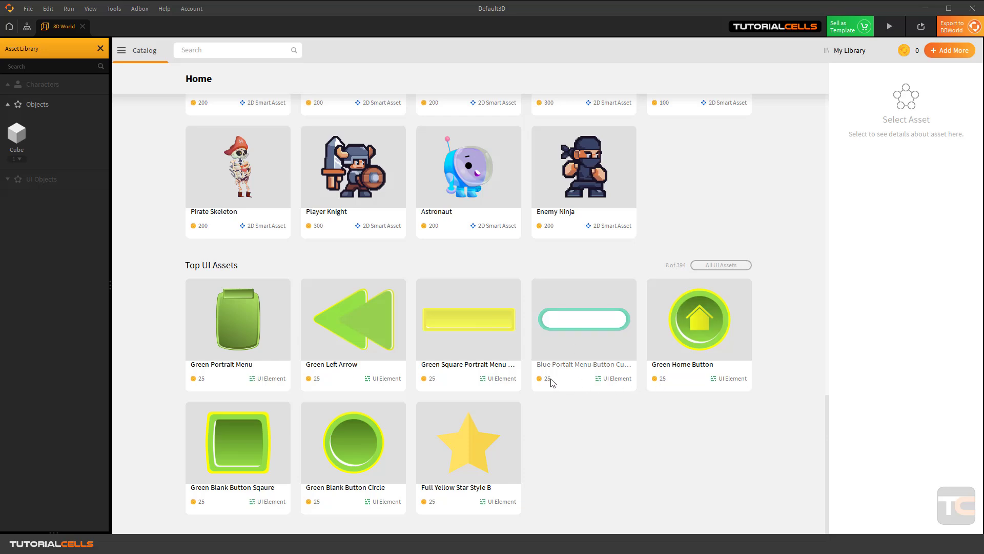
scroll(474, 384, "up", 15)
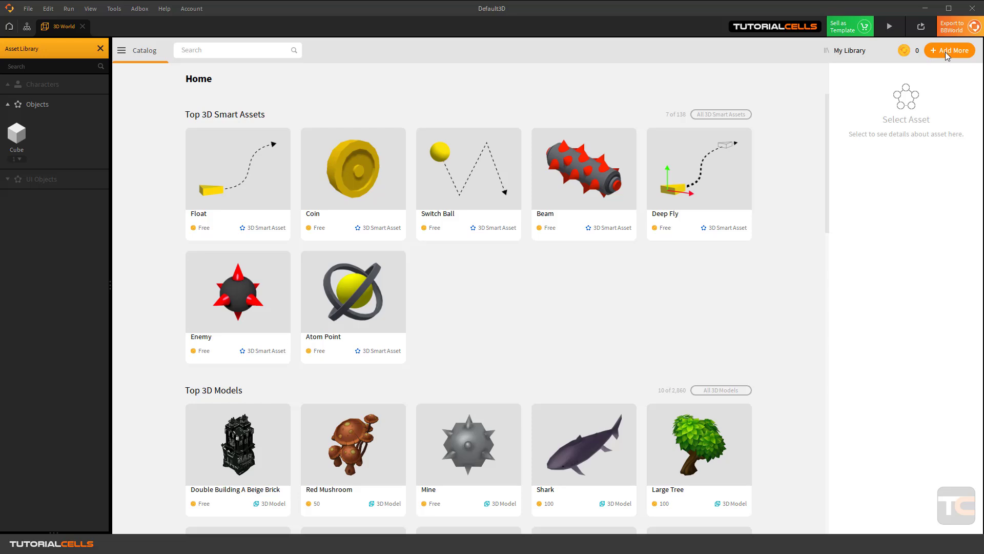
left_click(946, 51)
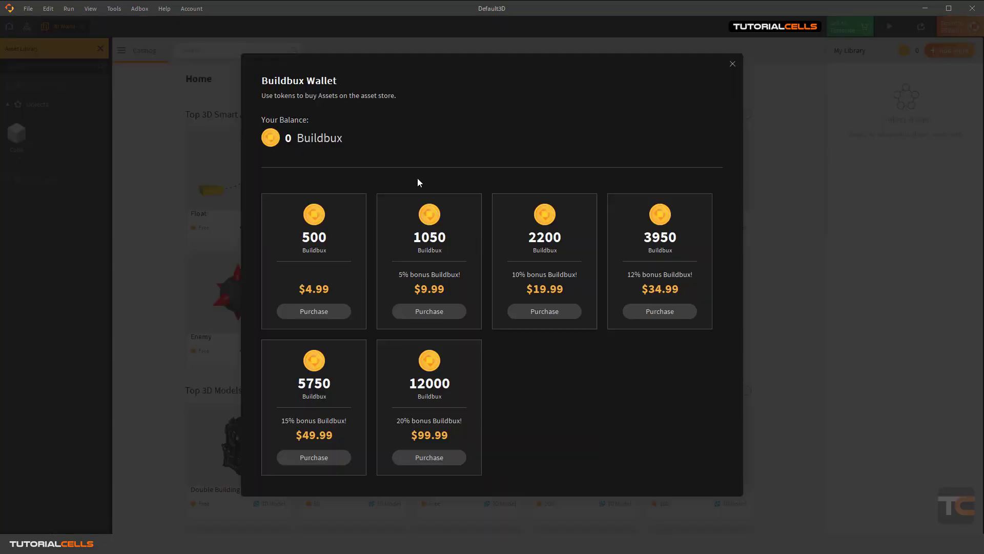
- Leave the Buildbux wallet, browse the catalog's 3D Smart Assets, check the Platform asset's details and return to the scene
left_click(732, 64)
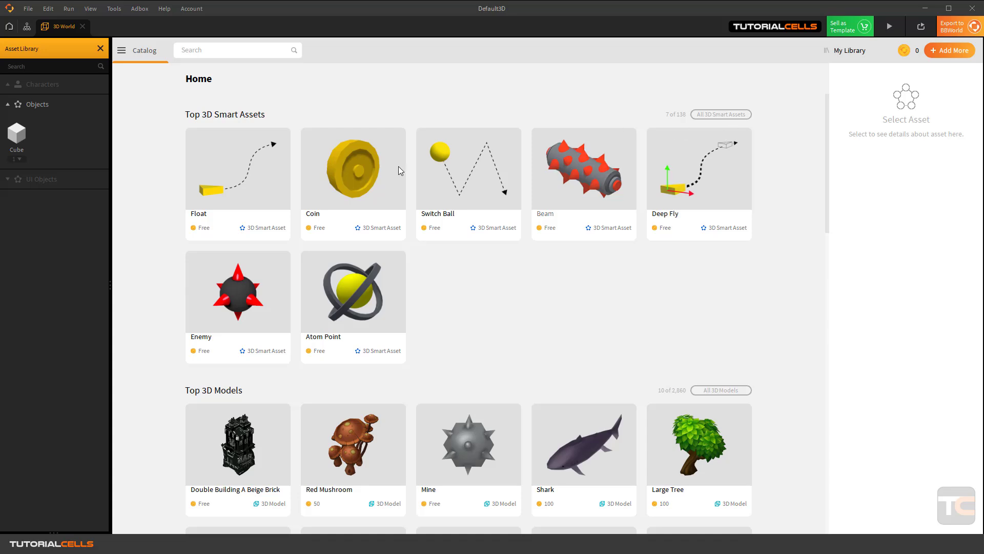
left_click(122, 51)
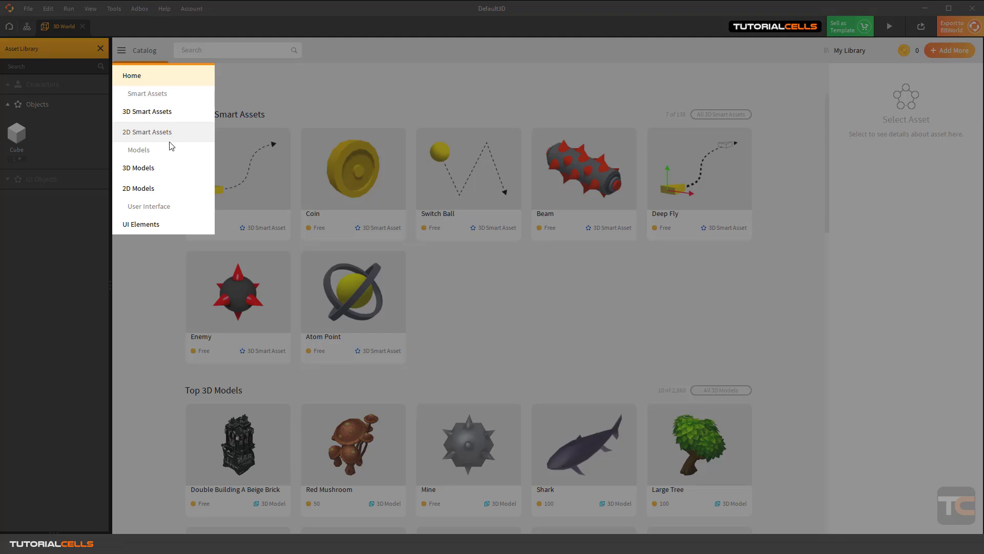
left_click(160, 114)
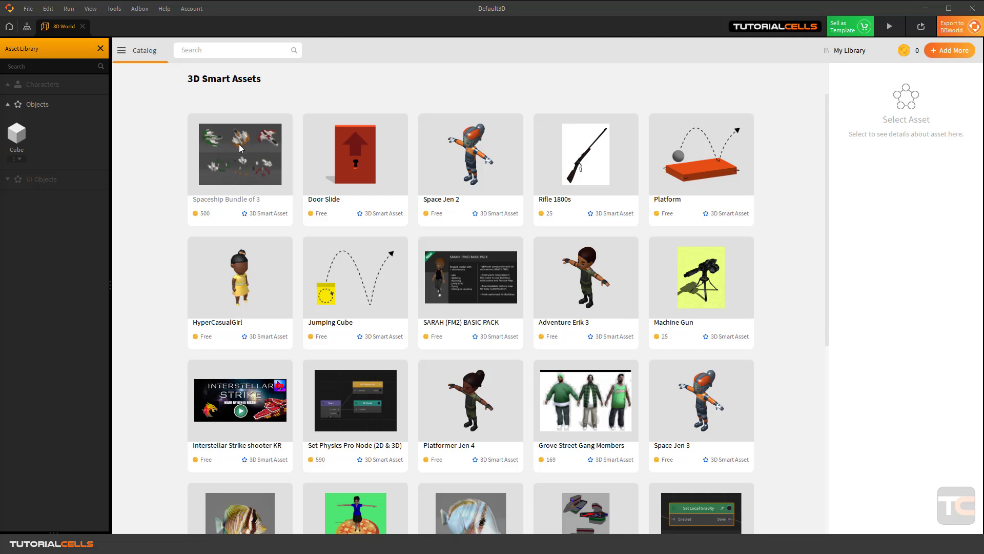
left_click(100, 49)
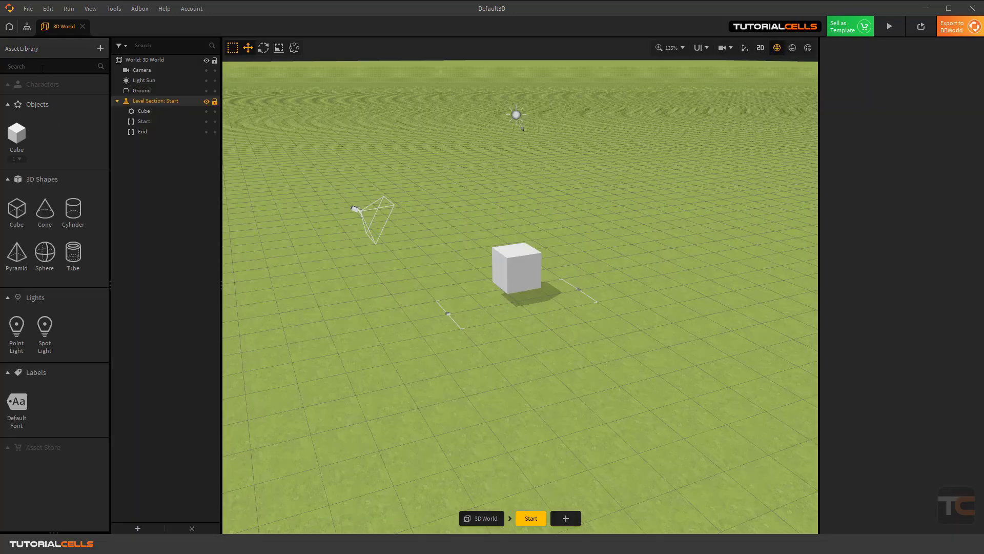
left_click(50, 50)
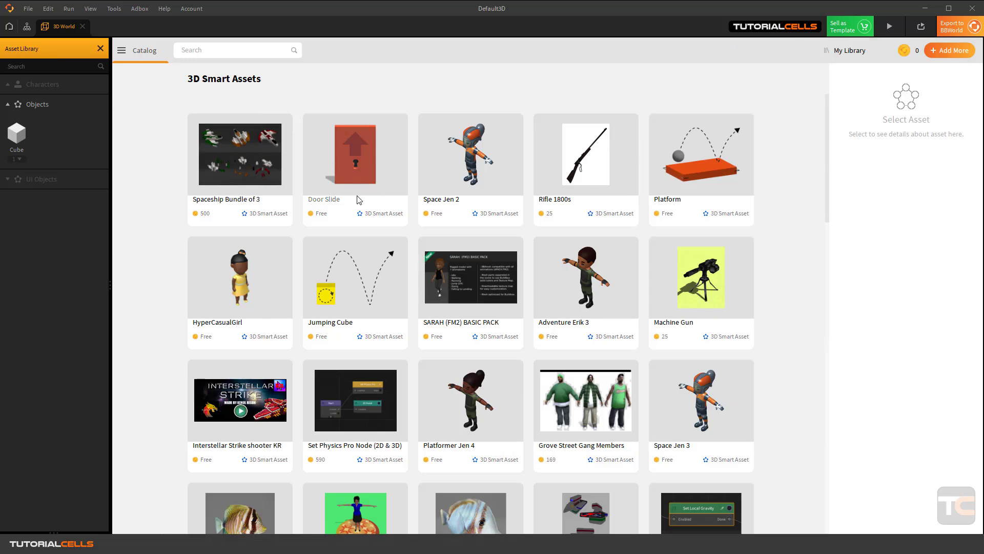
left_click(715, 175)
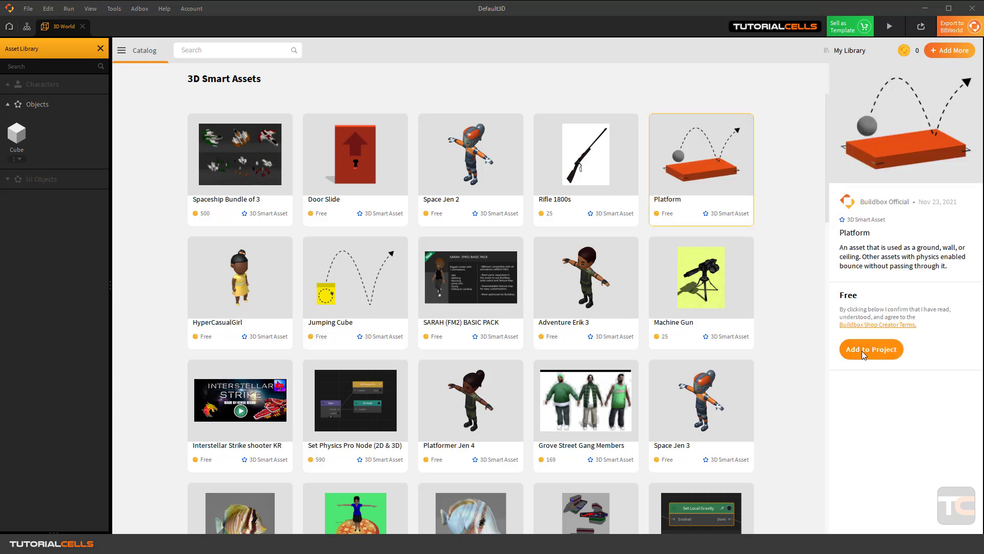
left_click(100, 48)
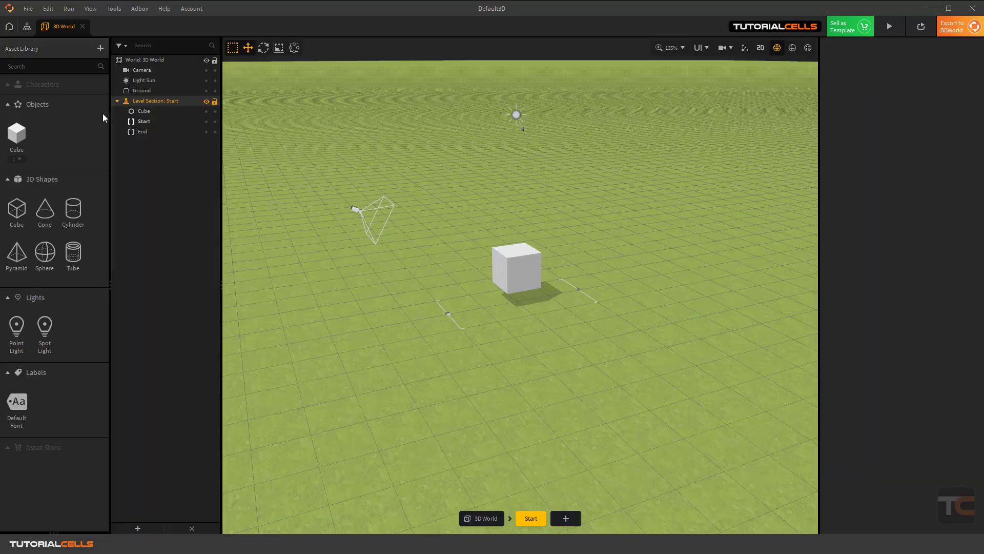
- Add a cube shape beside the existing cube at about X -4.69, Y 1.45, Z 3.75 and make it a character asset
left_click_drag(14, 216, 336, 277)
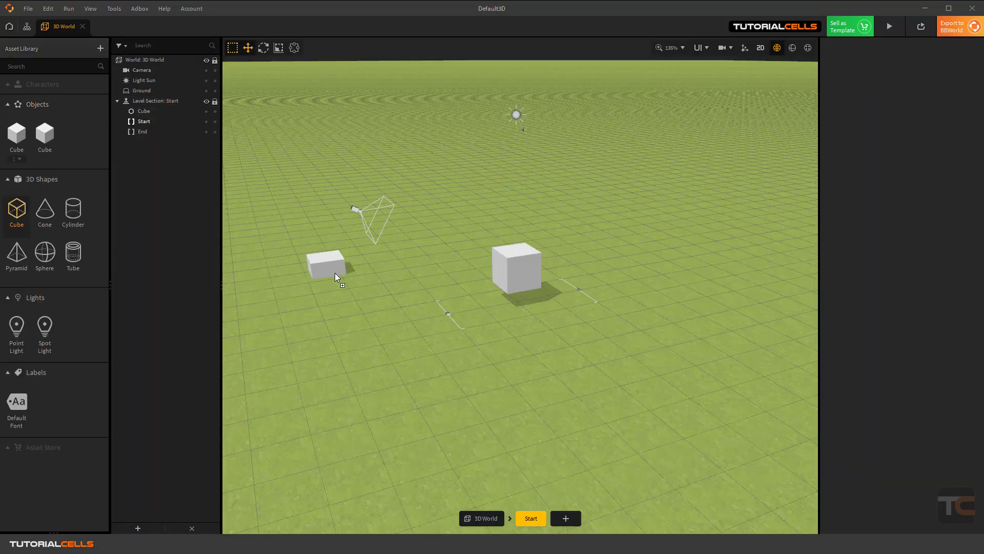
left_click_drag(422, 252, 431, 226)
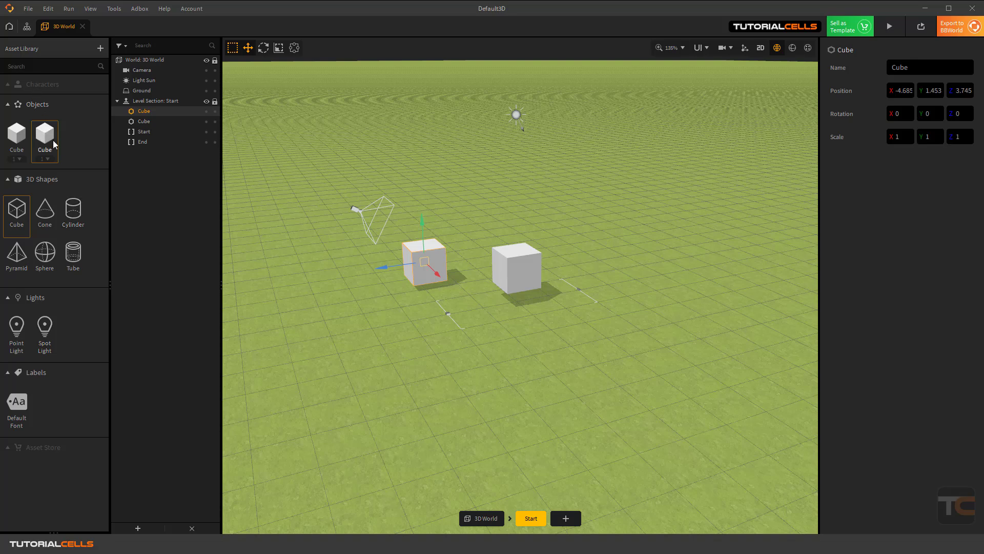
left_click_drag(47, 137, 47, 85)
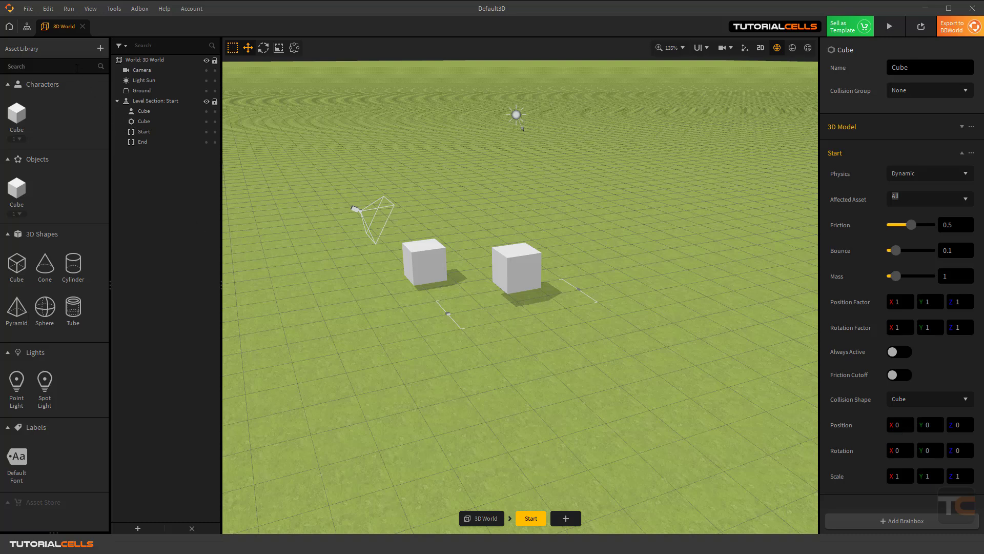
mouse_move(77, 68)
left_click(85, 9)
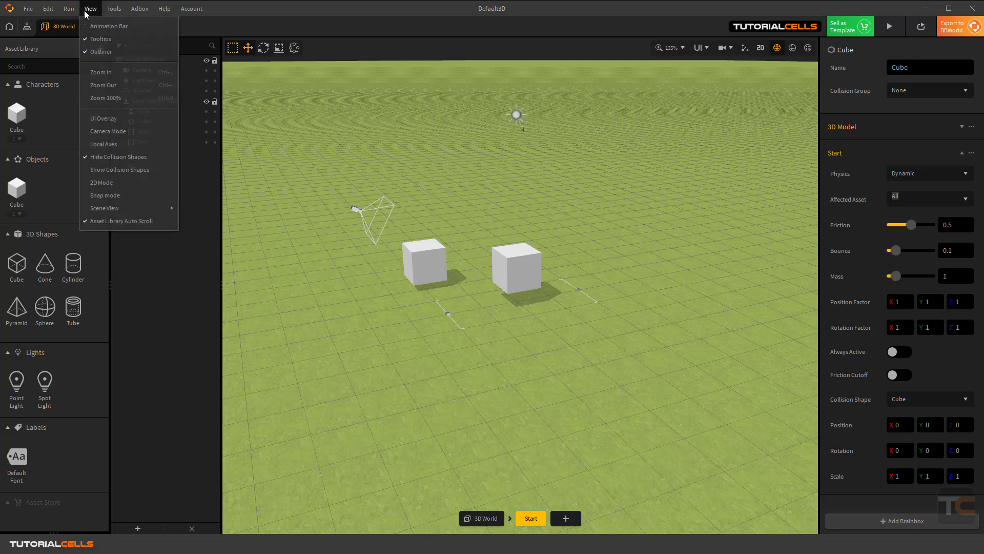
left_click(234, 2)
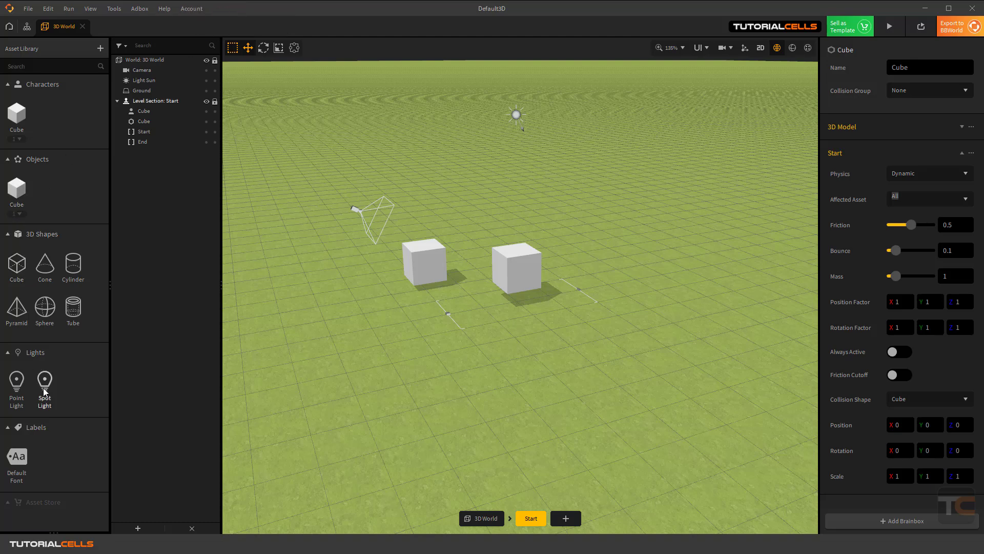
mouse_move(46, 391)
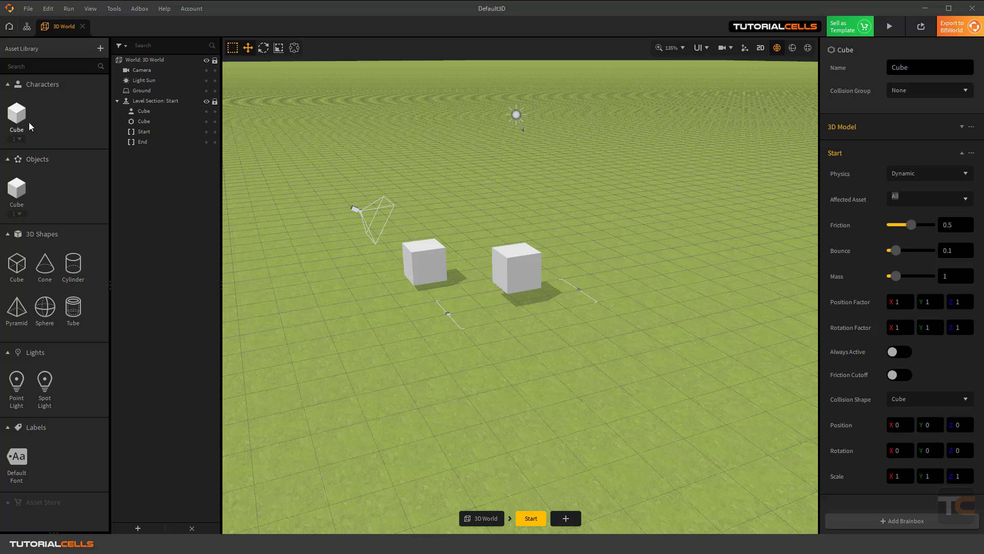
- Compare the settings of the character cube and the object cube, and look through the components available for the character's brainbox
left_click(17, 115)
left_click(16, 188)
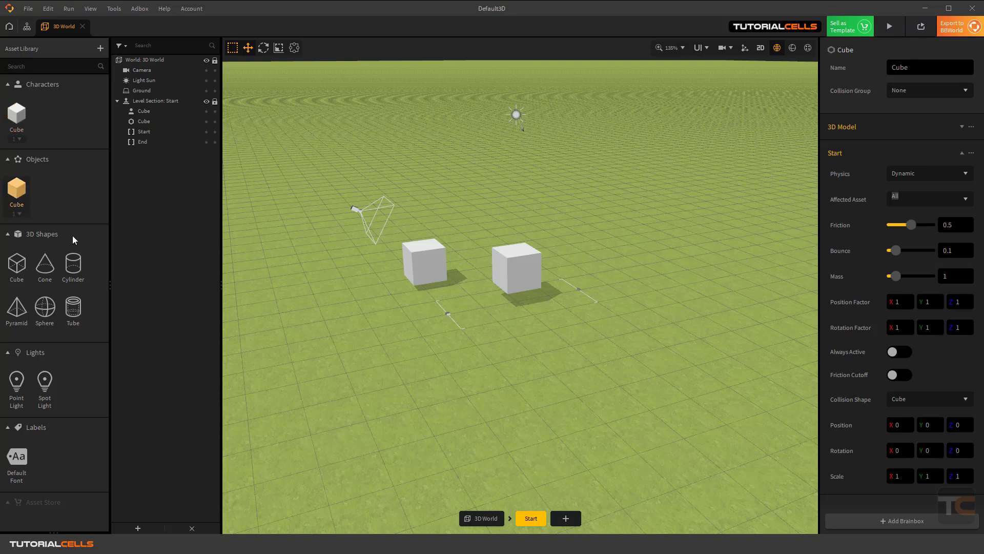
left_click(419, 268)
left_click(515, 261)
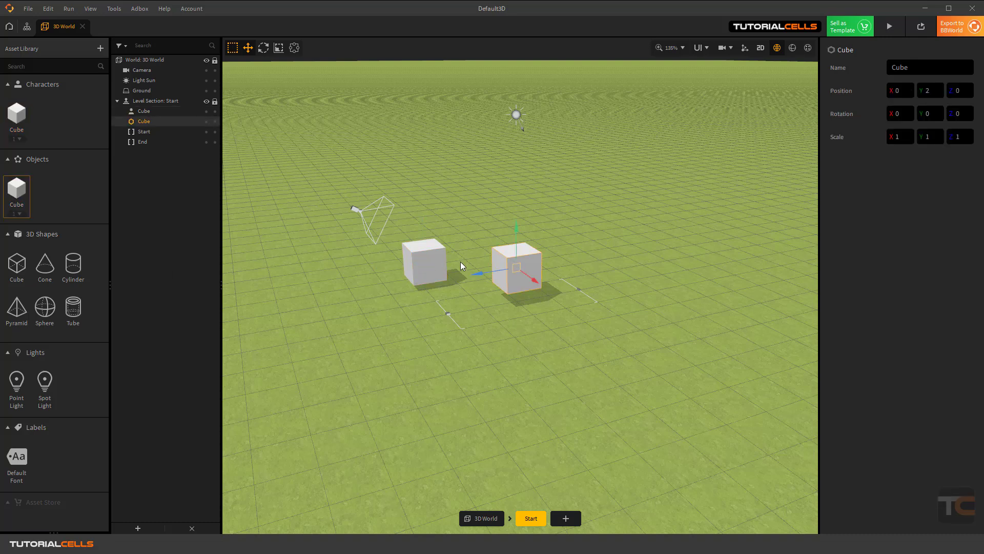
left_click(417, 266)
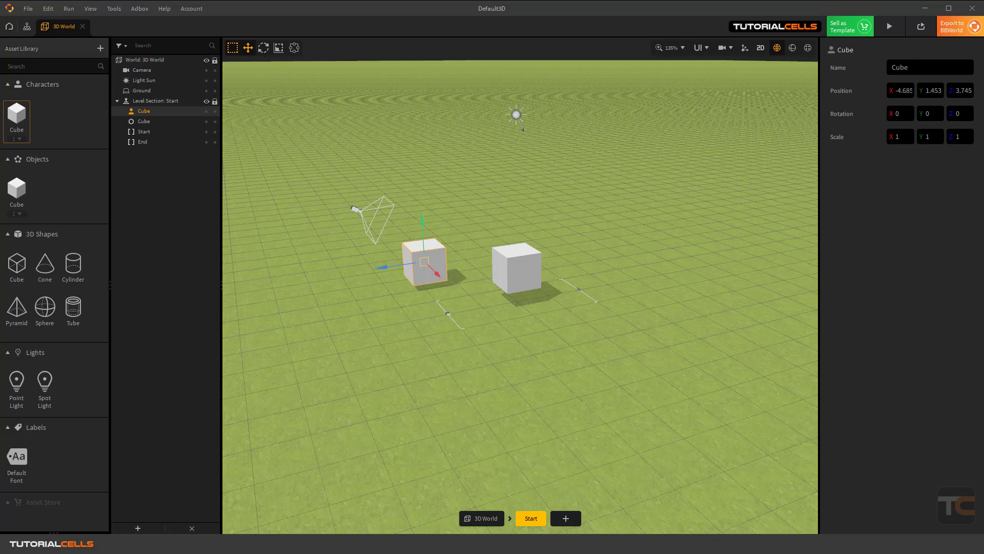
left_click(21, 197)
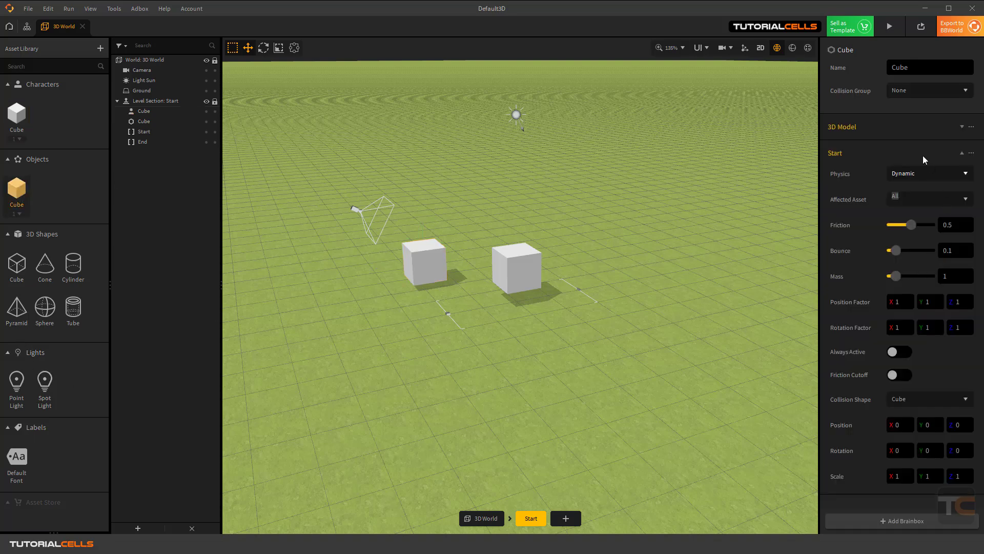
left_click(22, 114)
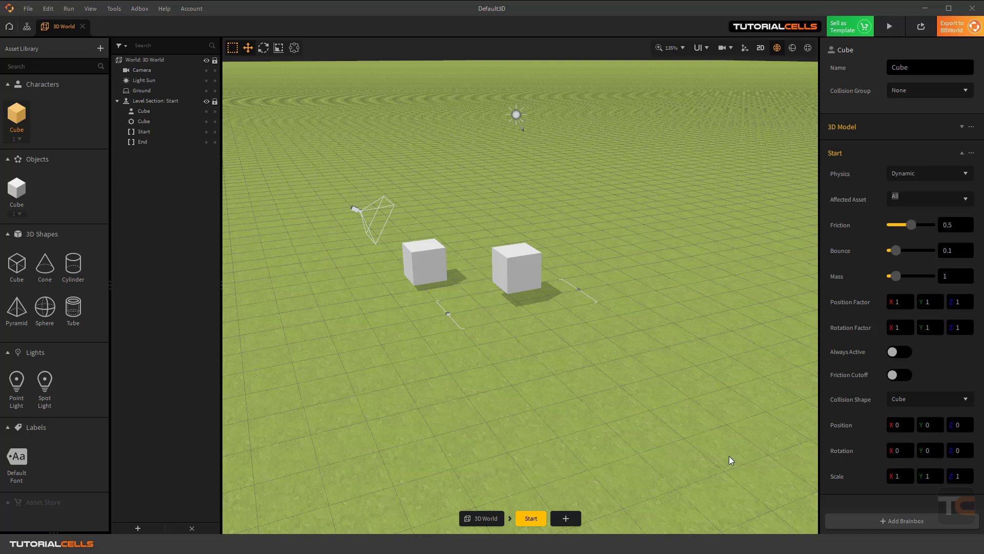
left_click(847, 520)
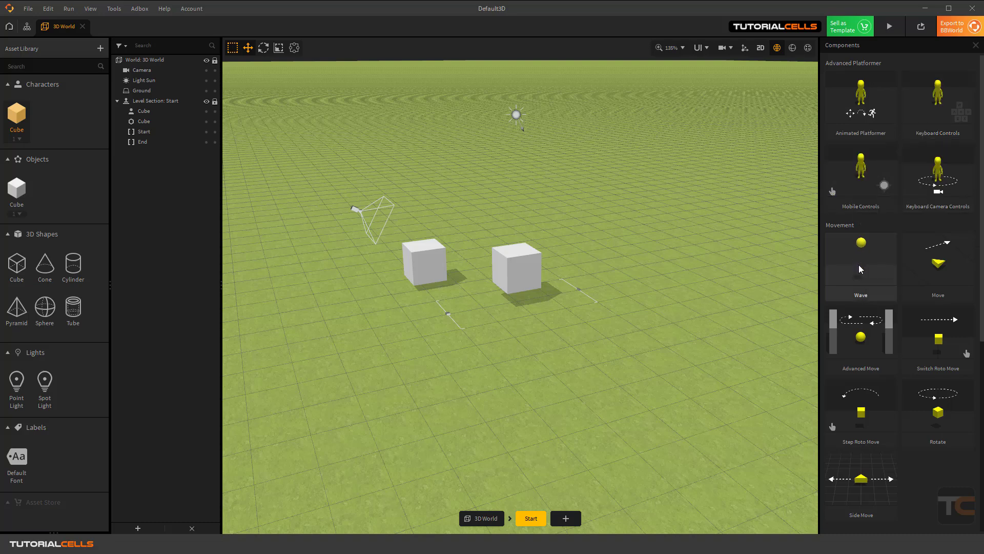
left_click(975, 45)
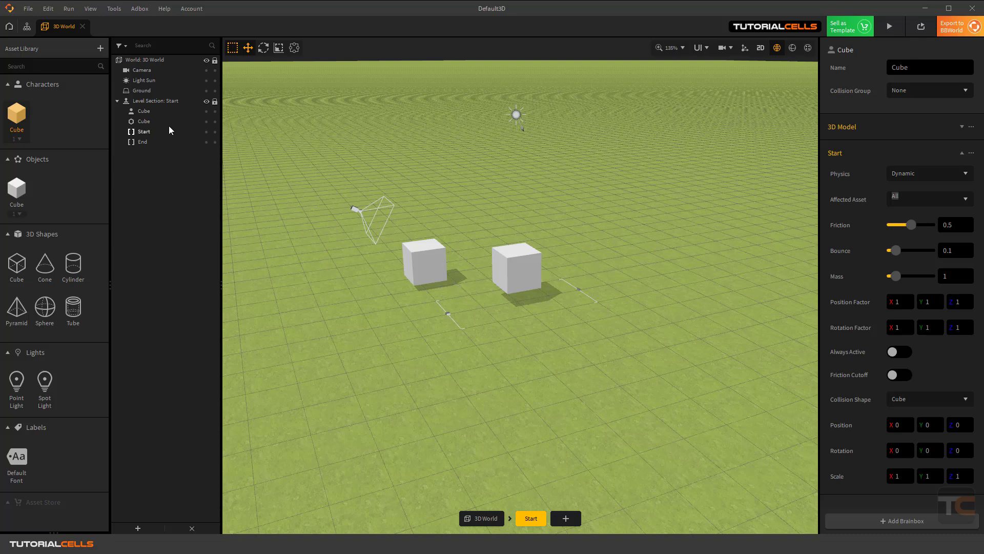
- Move the level section's Start marker to about Z 9.71 and its End marker to about Z -7.5
left_click(139, 133)
left_click_drag(414, 321, 303, 340)
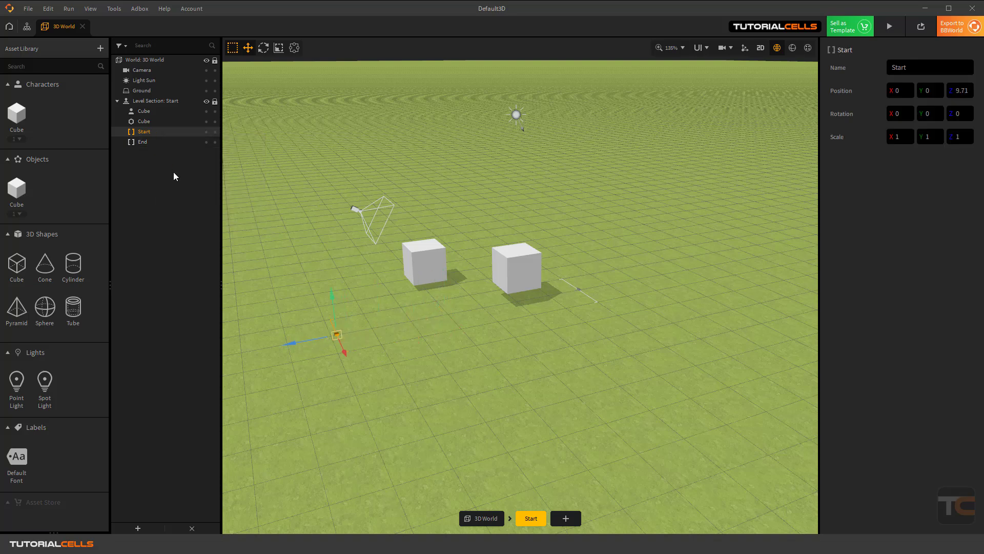
left_click(143, 143)
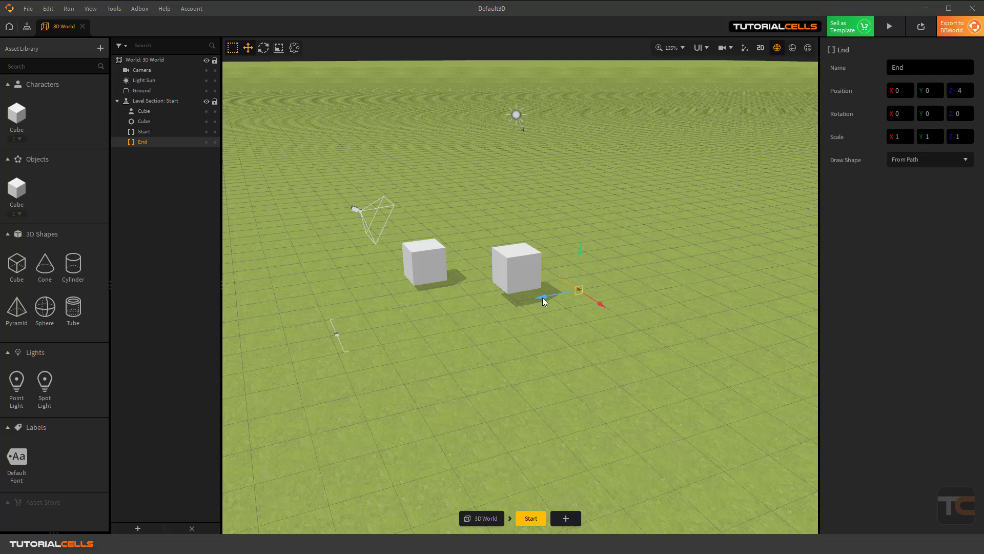
left_click_drag(543, 298, 596, 294)
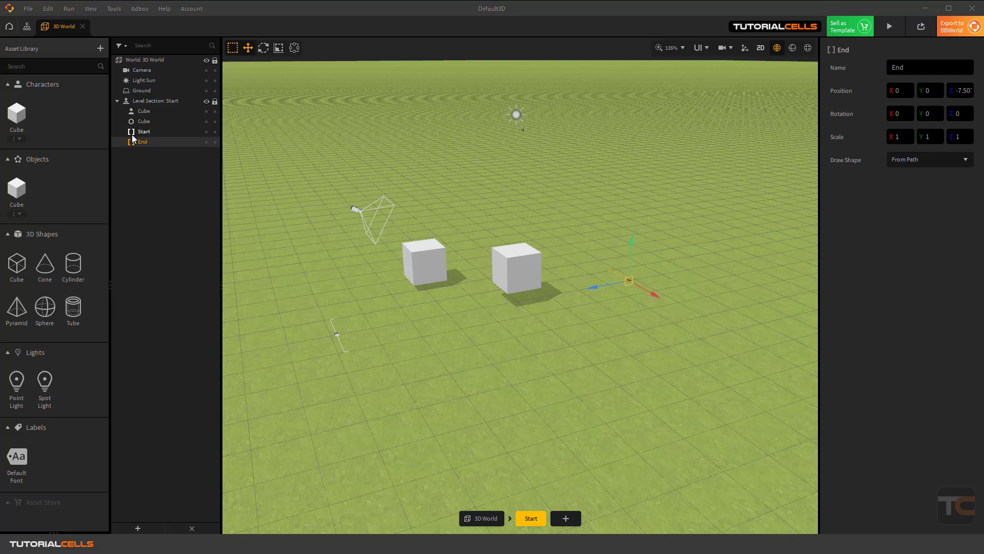
- Inspect the properties of the Start marker, the character cube, the camera and the sun light
left_click(143, 133)
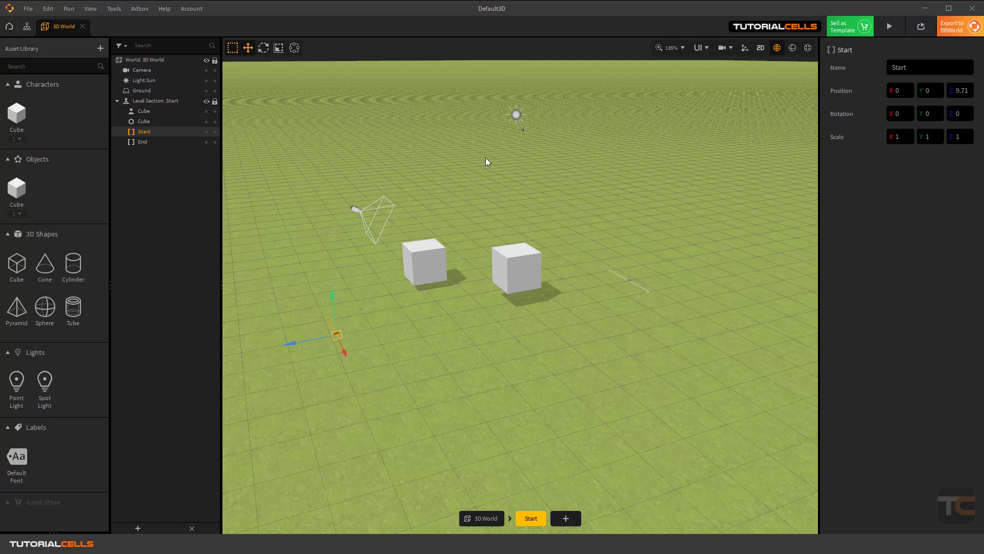
left_click(144, 112)
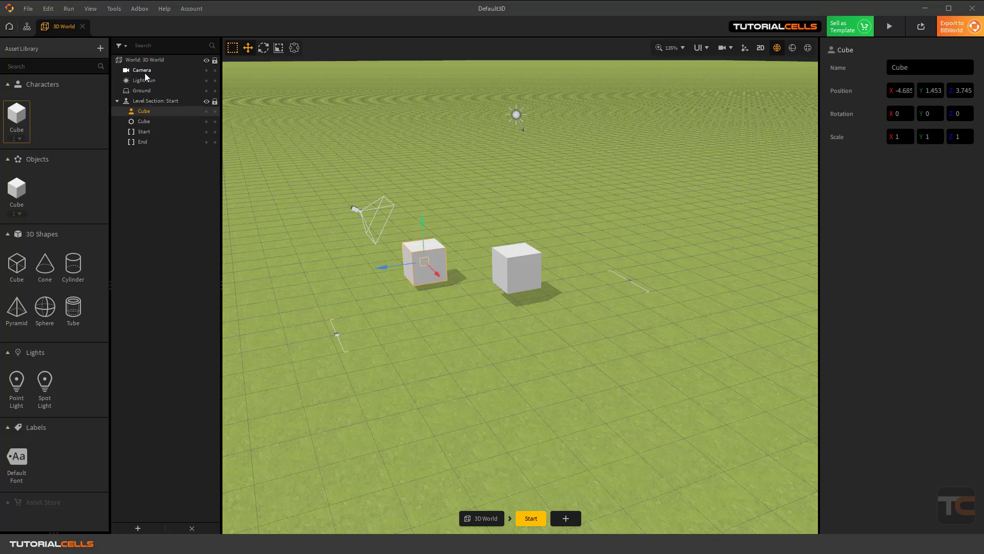
left_click(145, 73)
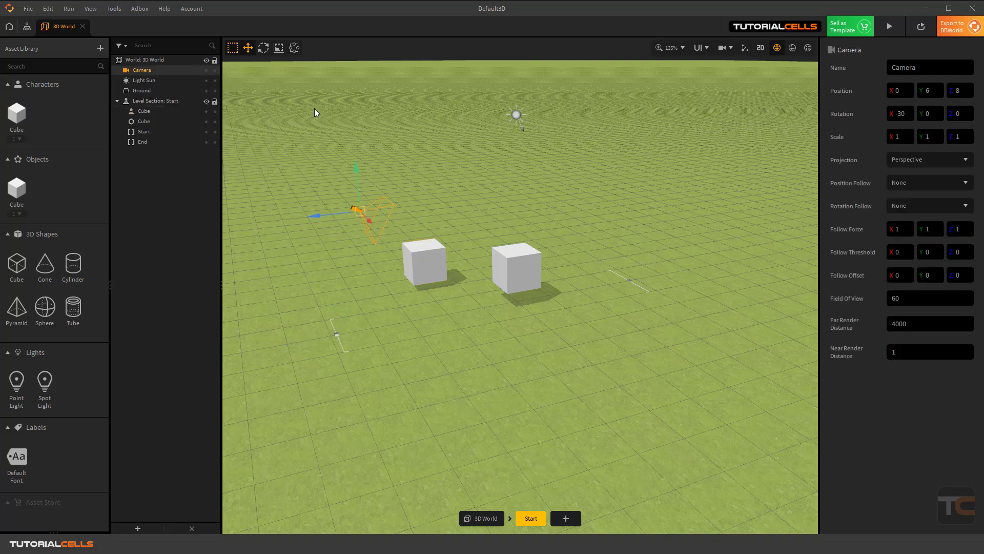
left_click(153, 82)
- Set the ground type to Custom Texture and change the ground colour to dark grey
left_click(155, 91)
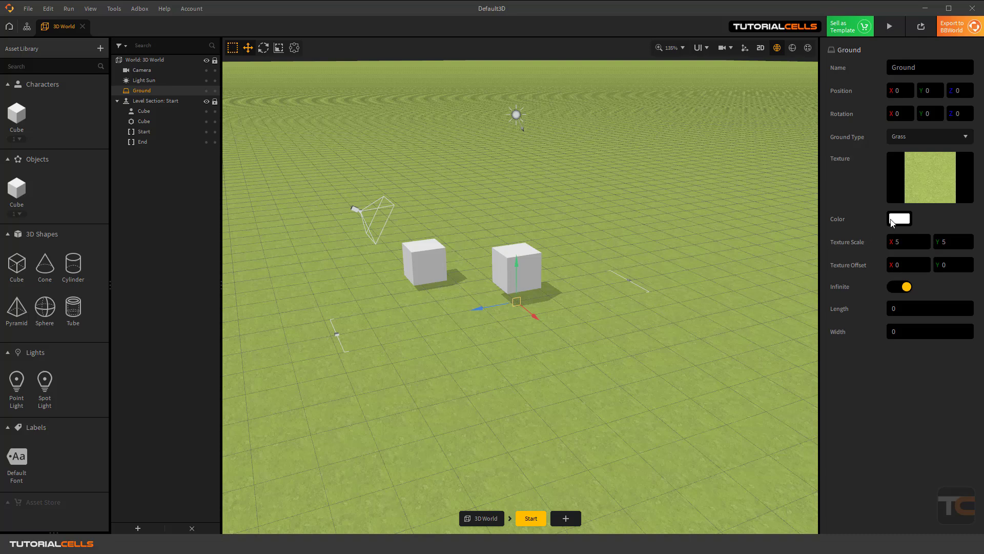
left_click(912, 131)
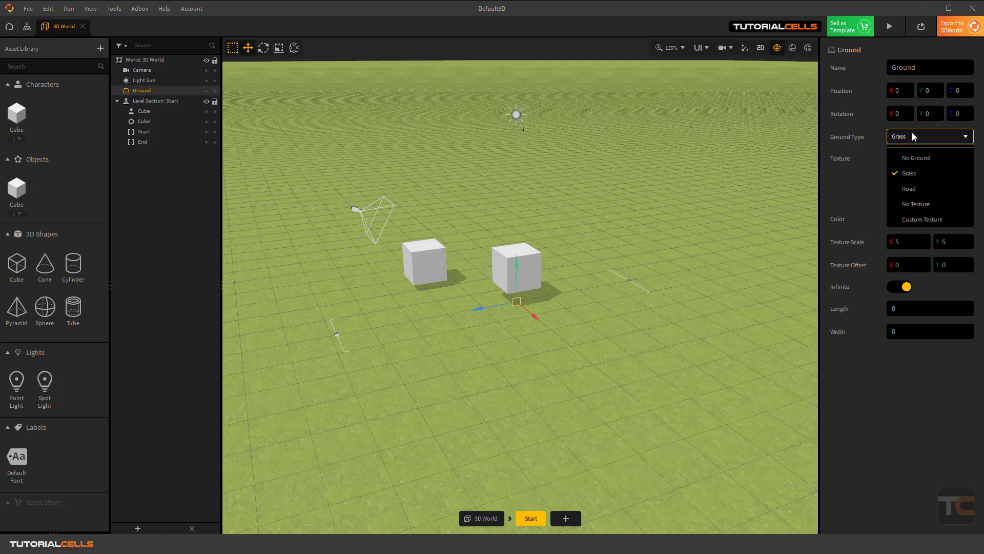
left_click(932, 220)
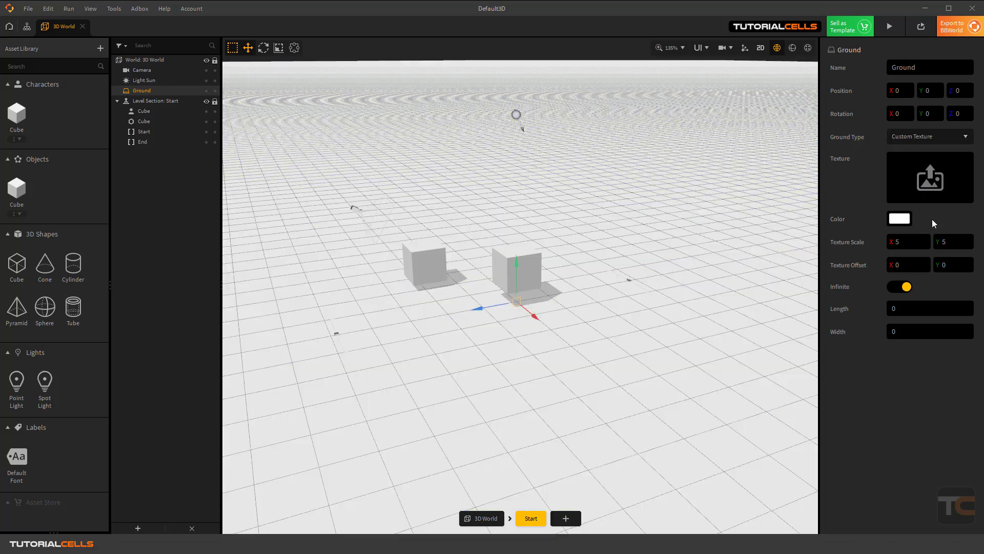
left_click(908, 222)
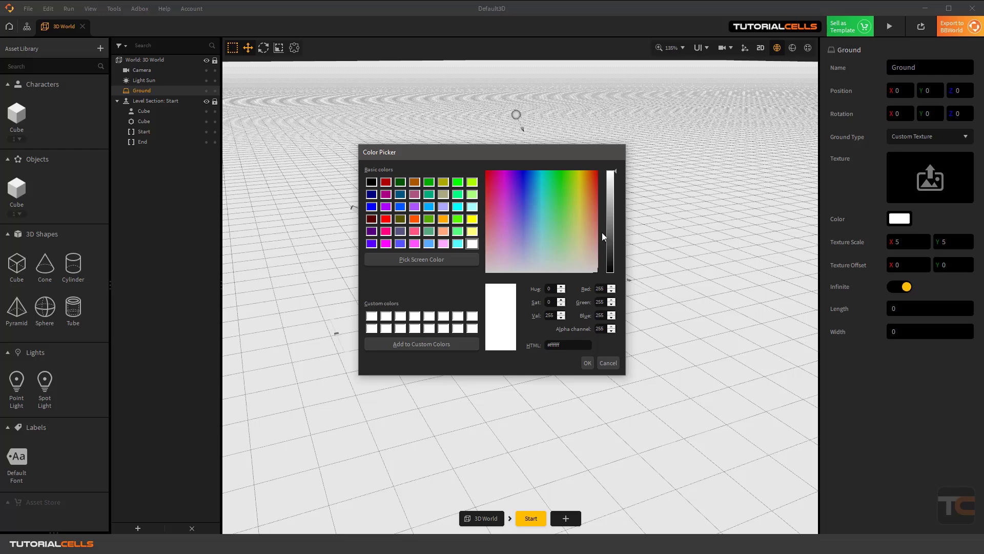
left_click(610, 236)
left_click(587, 364)
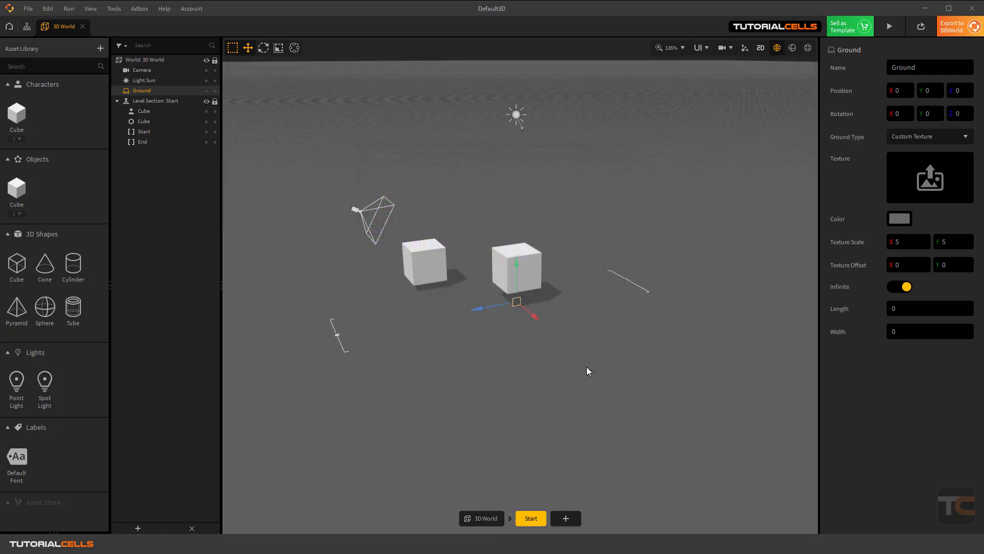
left_click(901, 223)
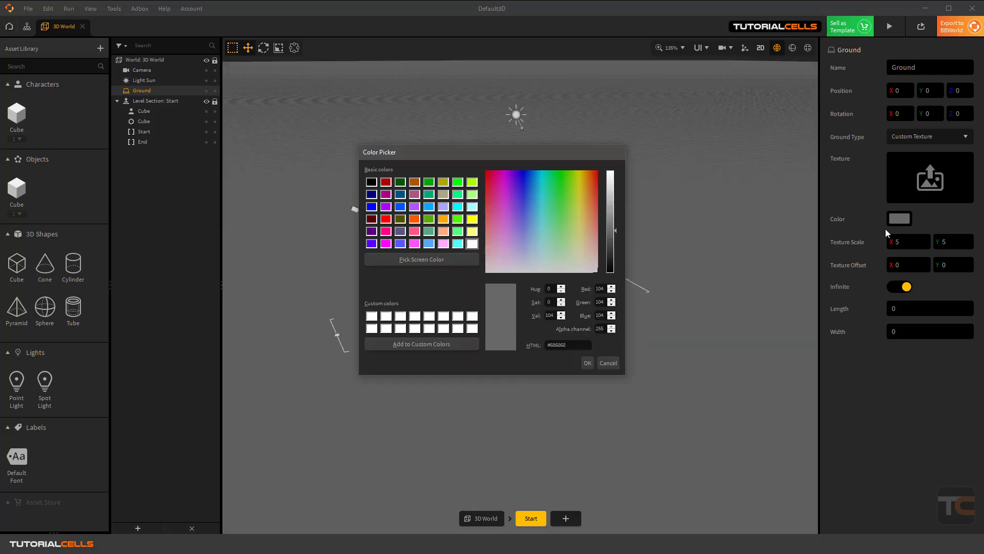
left_click(610, 256)
left_click(588, 362)
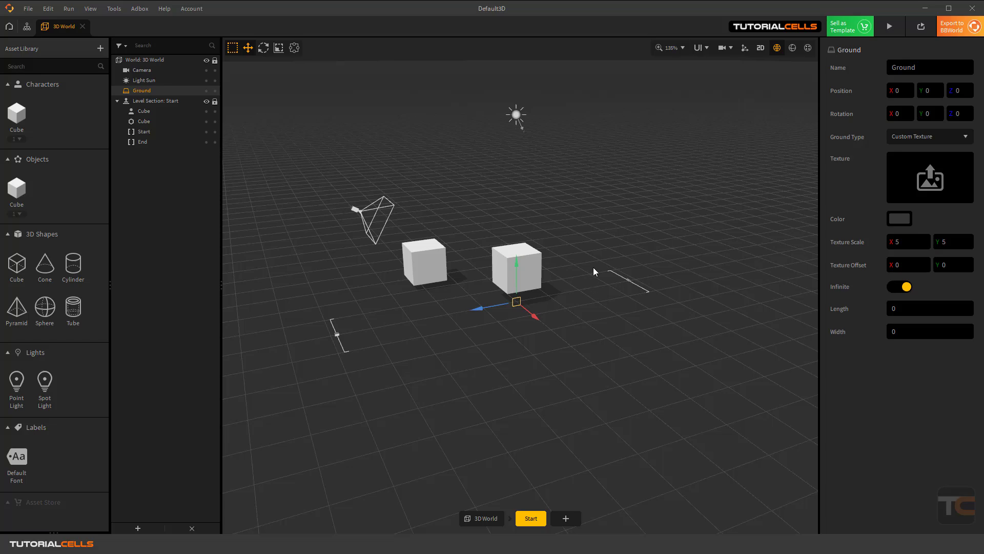
- Switch the scene to the 2D view
mouse_move(587, 269)
right_mouse_down()
mouse_move(525, 279)
mouse_move(701, 142)
mouse_move(584, 251)
right_mouse_up()
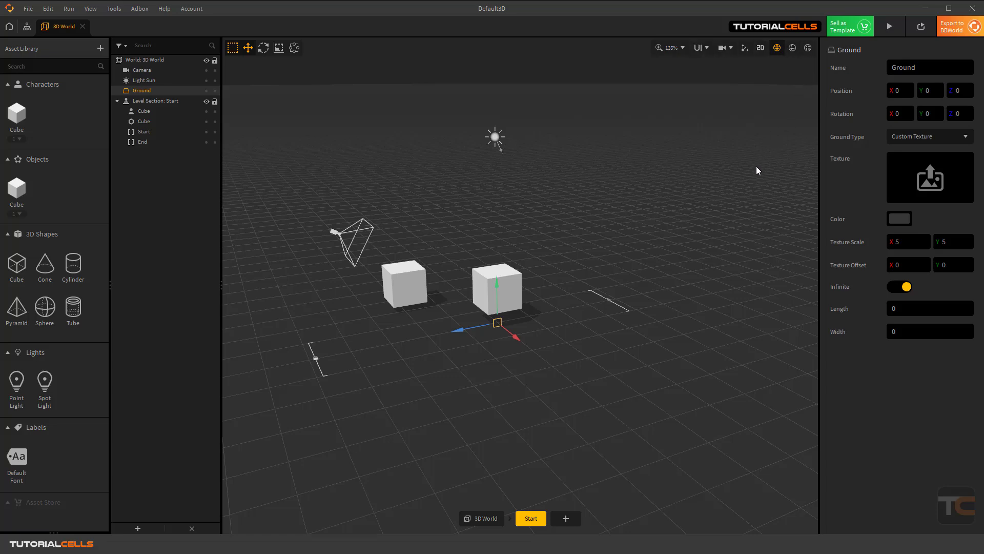
left_click(761, 48)
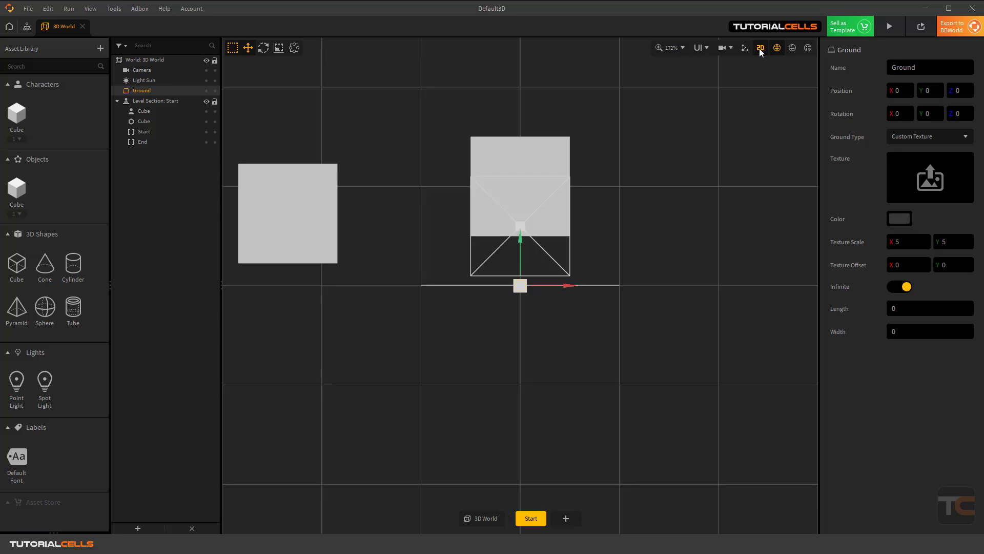
- Return the scene to 3D, add a new level section, and compare it with the Start section before leaving section 1 displayed
left_click(760, 48)
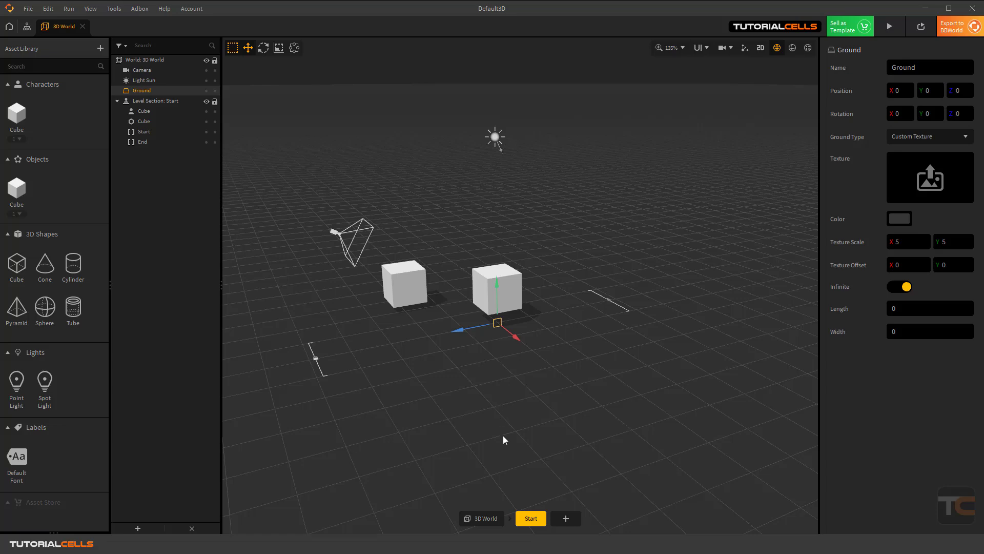
left_click(567, 521)
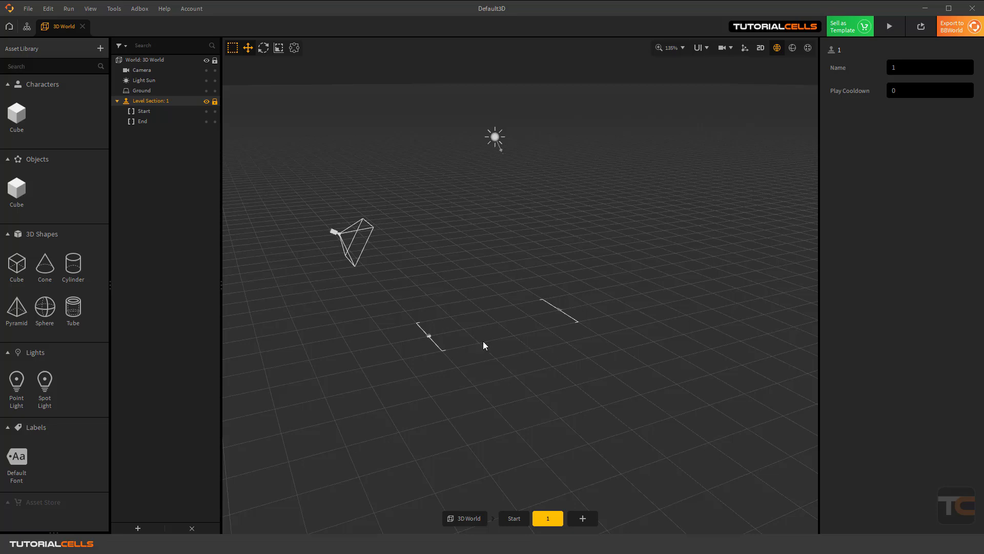
left_click(514, 519)
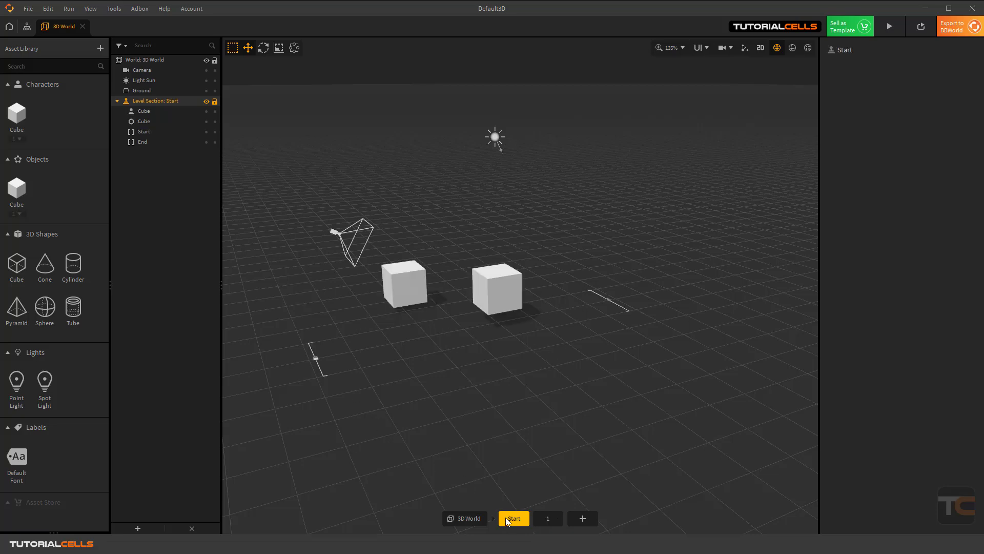
left_click(547, 518)
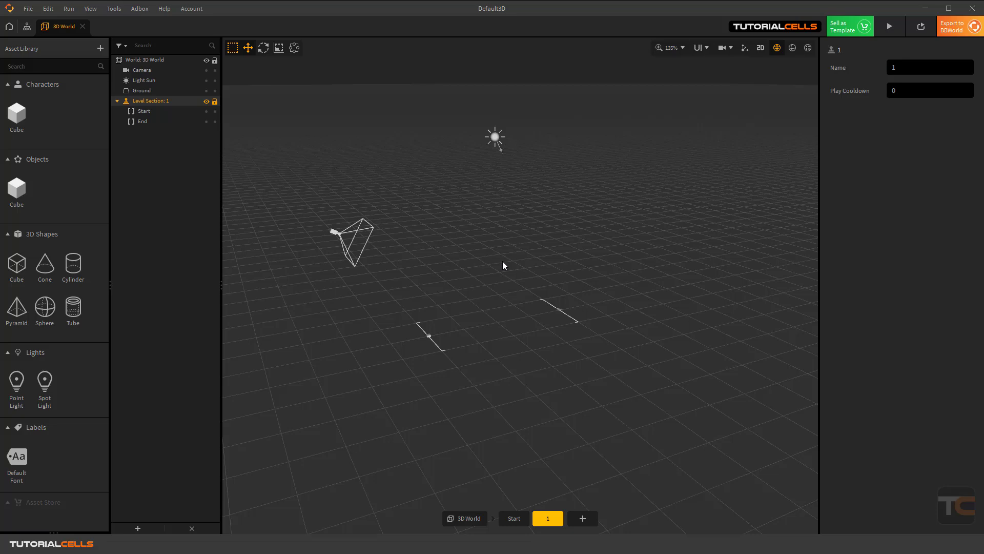
- Open the character cube's node map and spread out its nodes, with 3D Model above and to the right of Start
double_click(14, 120)
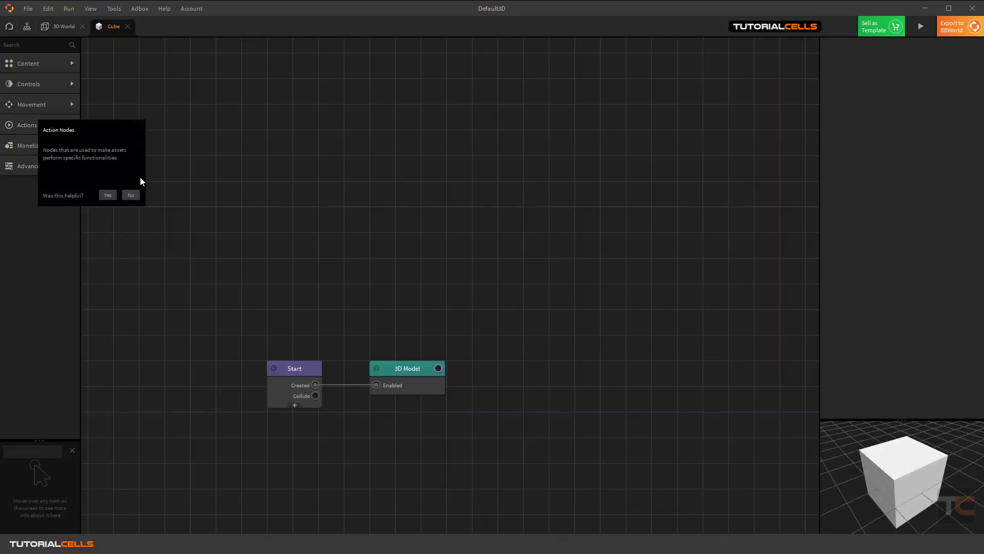
left_click_drag(293, 370, 264, 311)
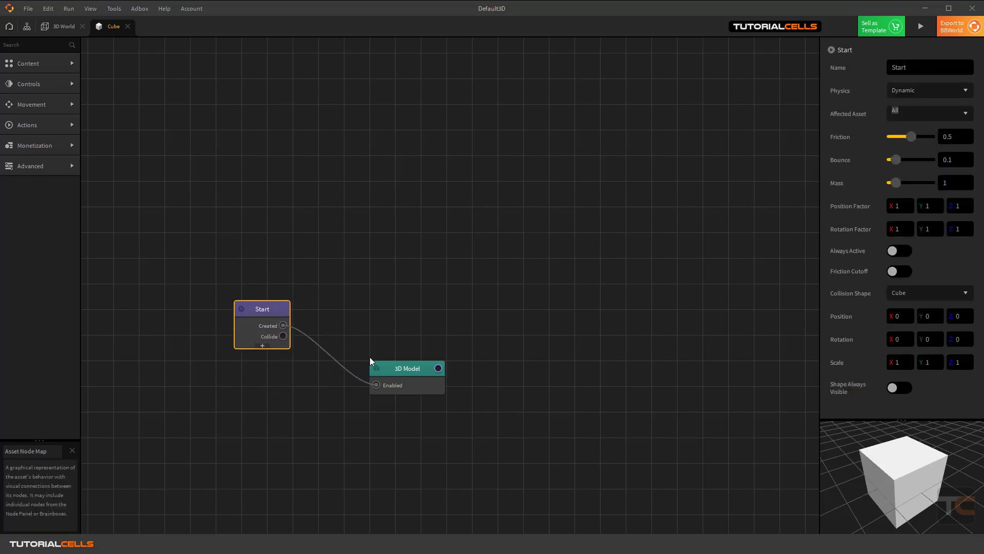
left_click_drag(403, 367, 415, 216)
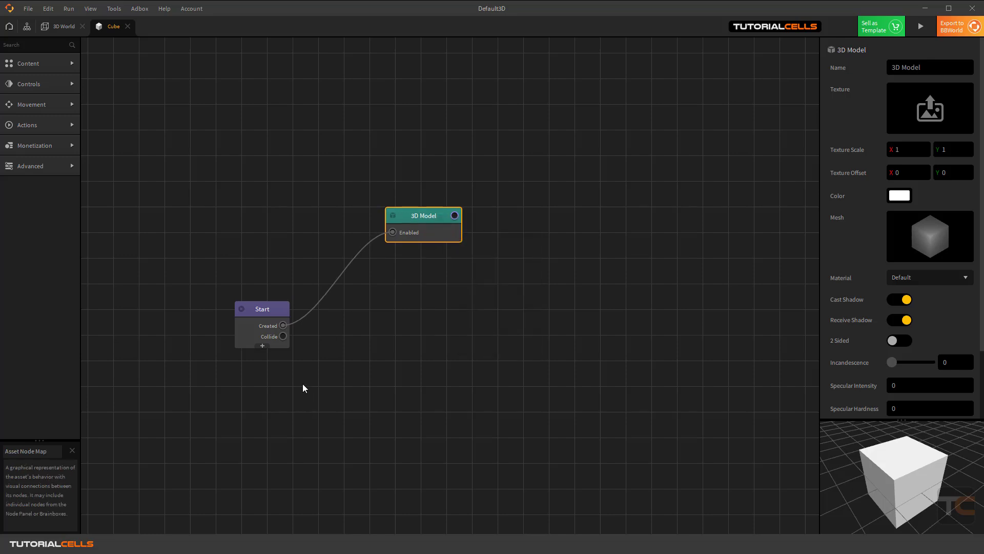
- Look through the Content, Controls and Actions node categories
left_click(29, 61)
left_click(32, 68)
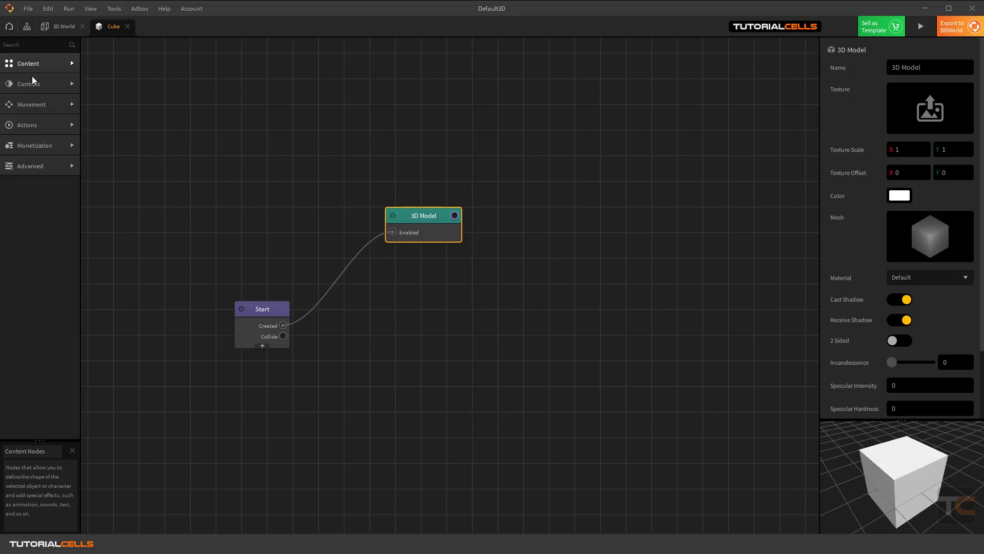
left_click(33, 84)
left_click(32, 84)
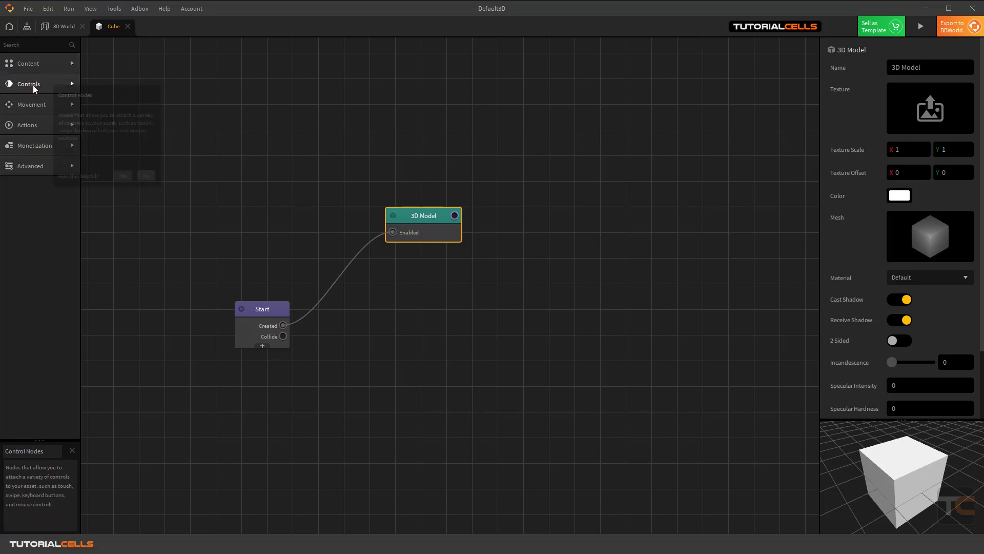
left_click(34, 123)
left_click(33, 125)
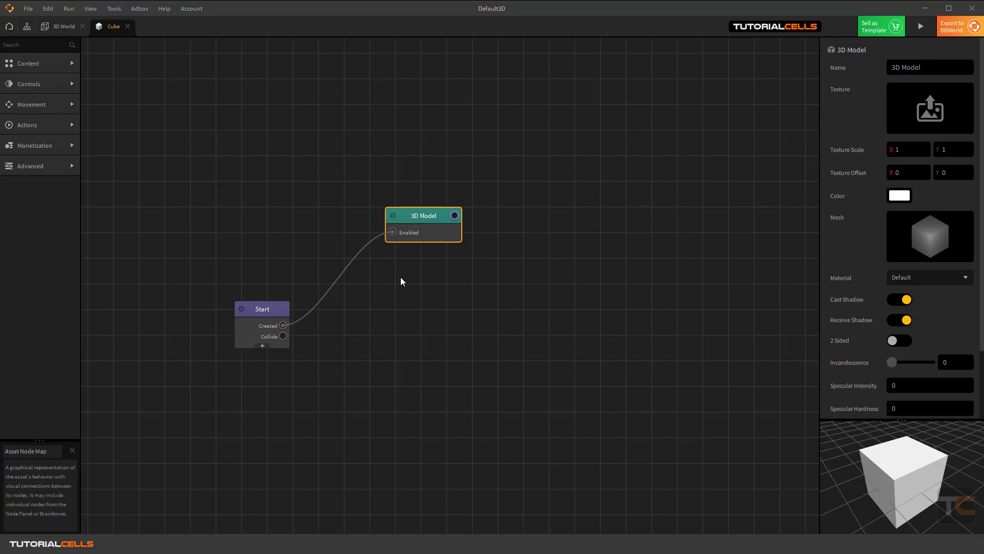
- Shift the 3D Model node slightly, then add an If Collide node and connect Start's Created output to its Enabled input
left_click_drag(415, 220, 392, 229)
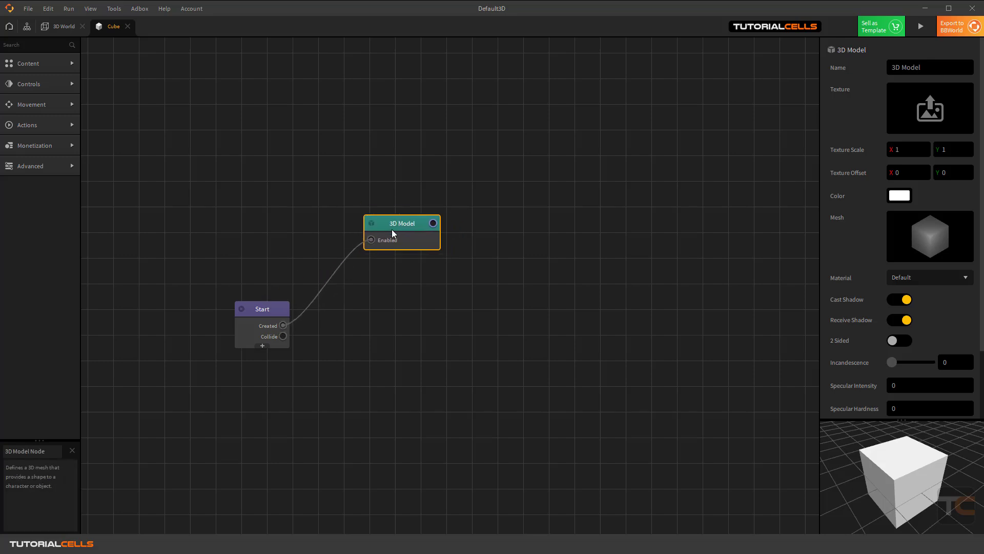
left_click(44, 144)
left_click(44, 144)
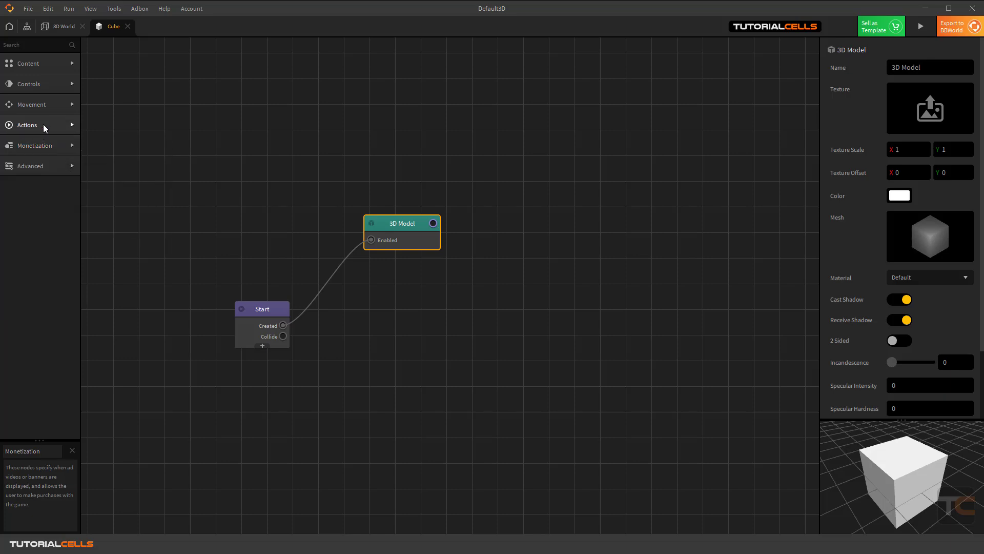
left_click(44, 124)
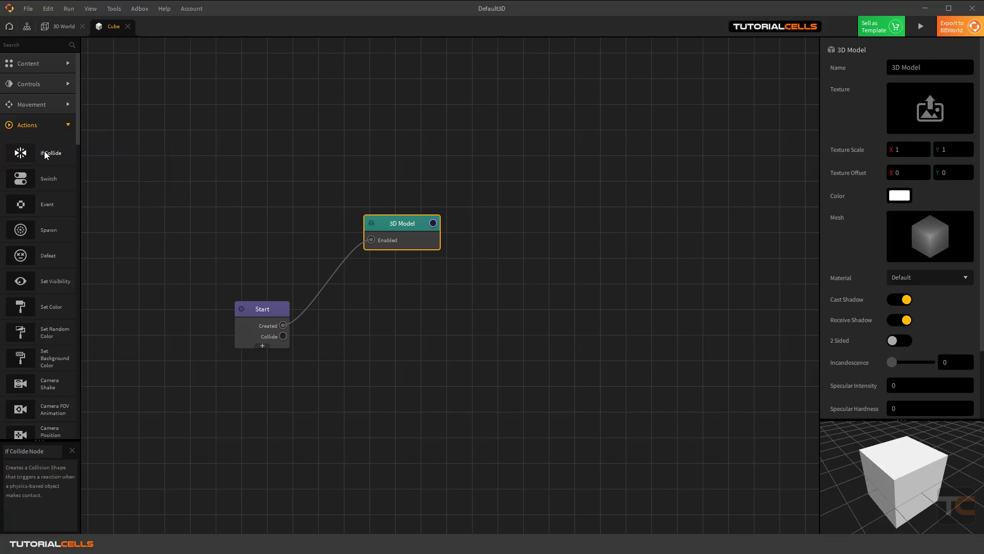
left_click_drag(44, 153, 421, 336)
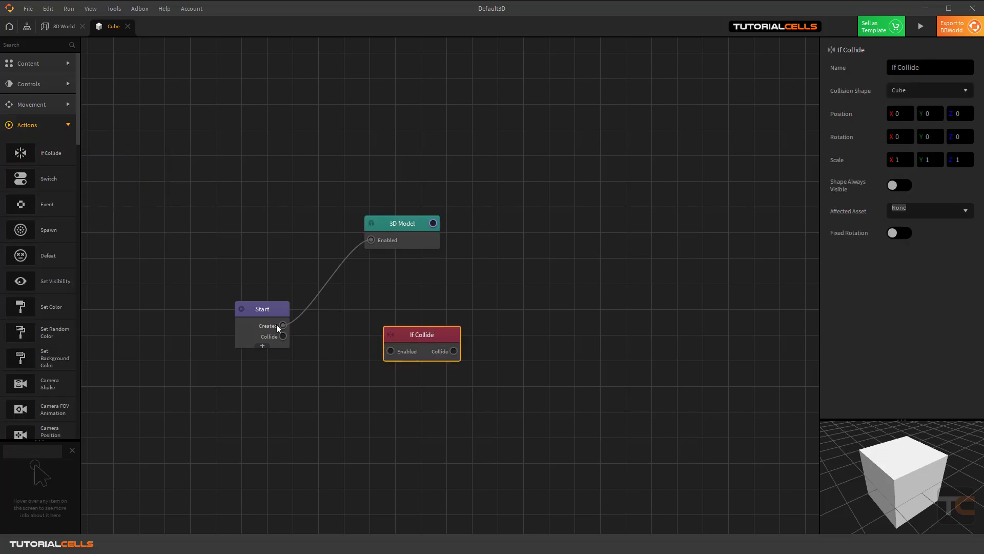
left_click_drag(282, 325, 427, 345)
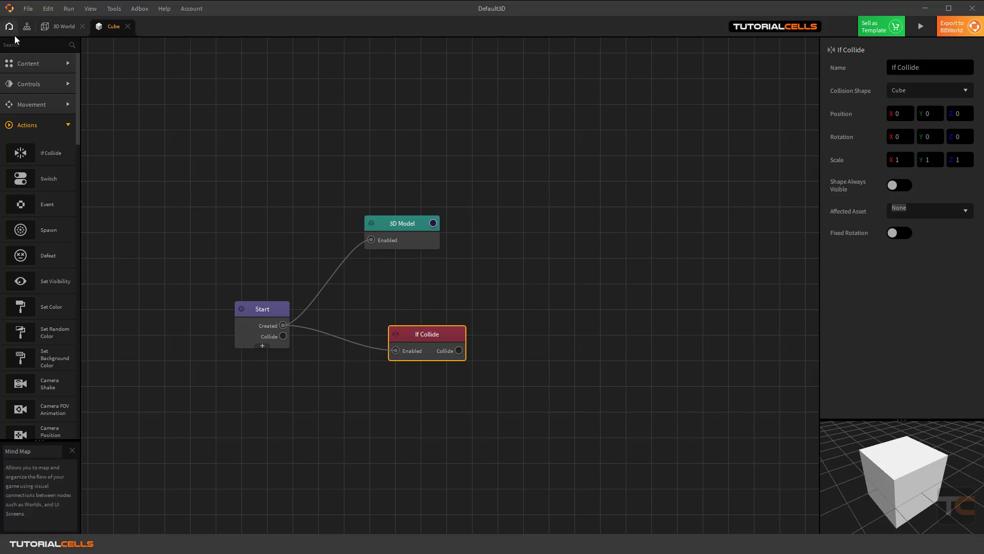
- Open the object cube's node map, move its 3D Model node higher, and compare it with the character cube's map
left_click(51, 27)
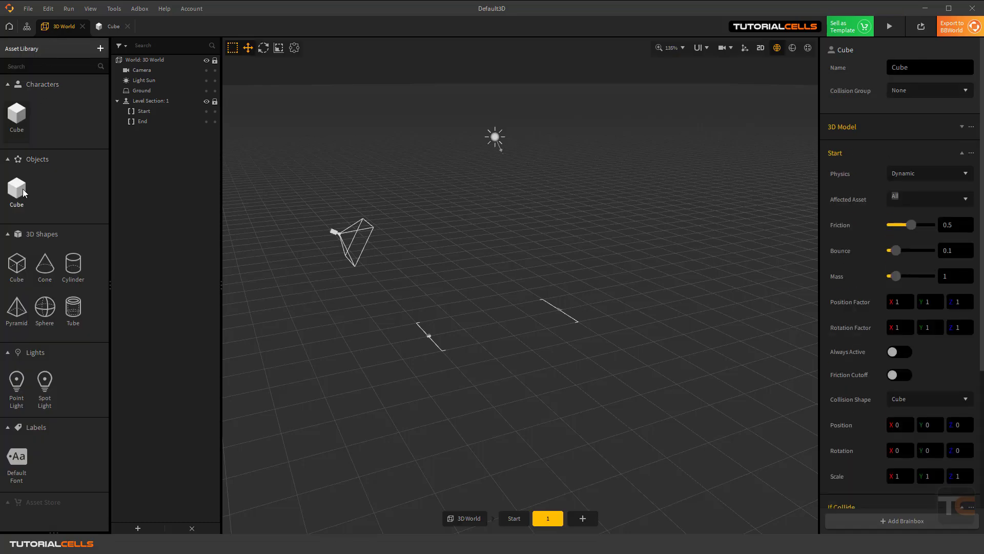
double_click(23, 189)
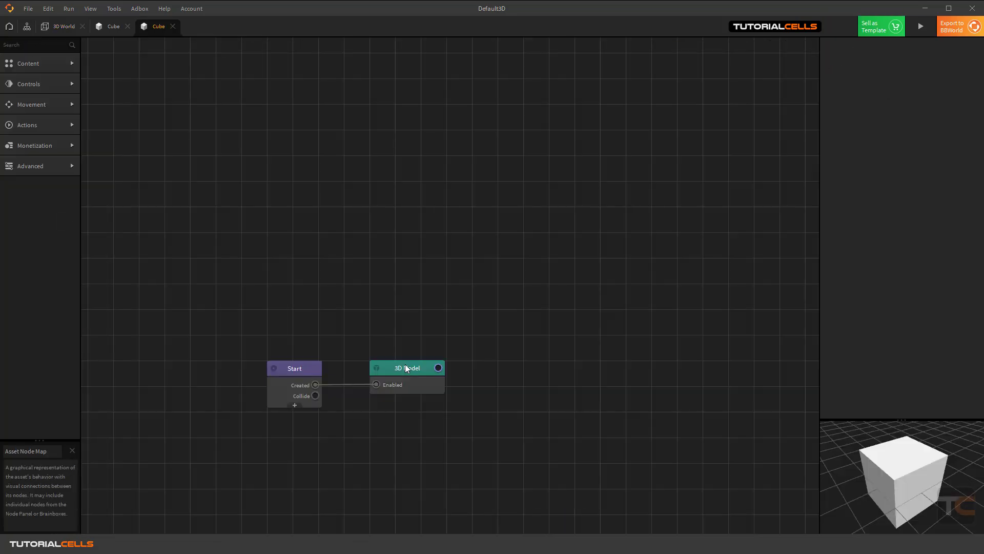
left_click(435, 286)
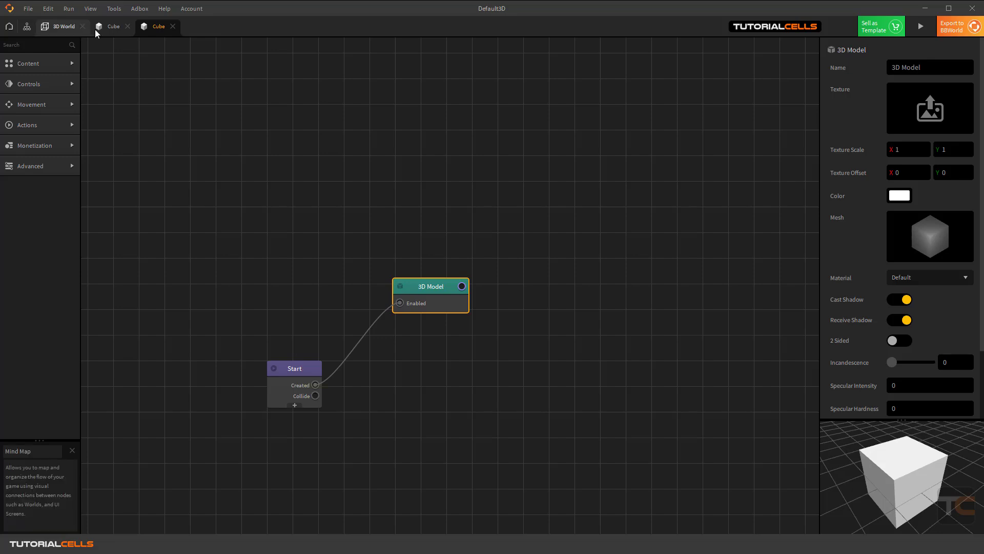
left_click(112, 28)
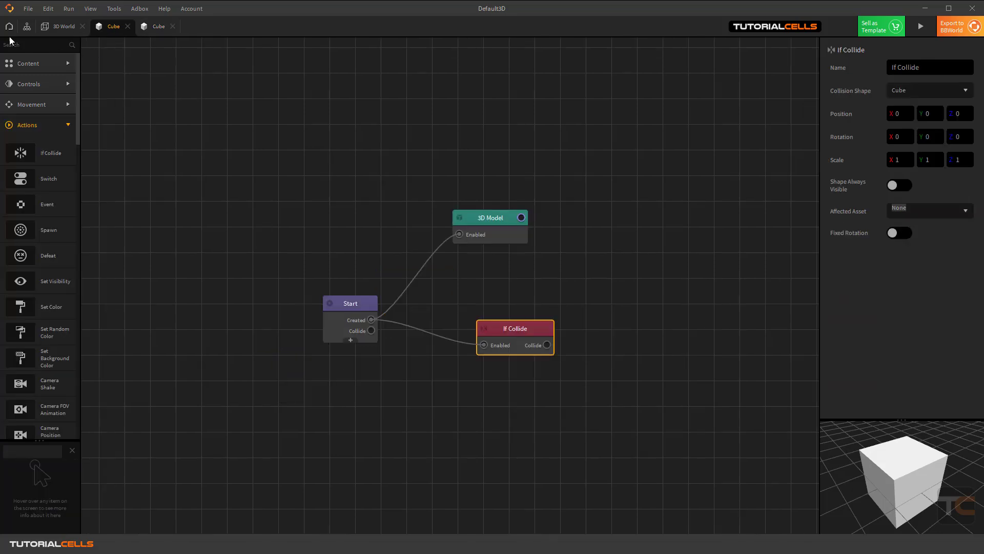
- Move the object cube from Objects to Characters in the 3D World's asset library and try renaming it to char
left_click(54, 26)
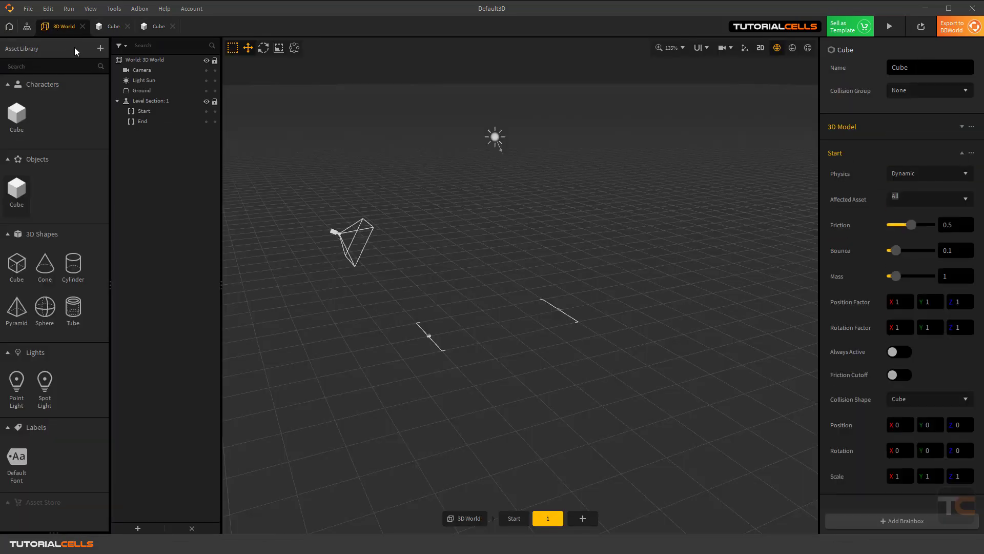
left_click_drag(18, 189, 23, 116)
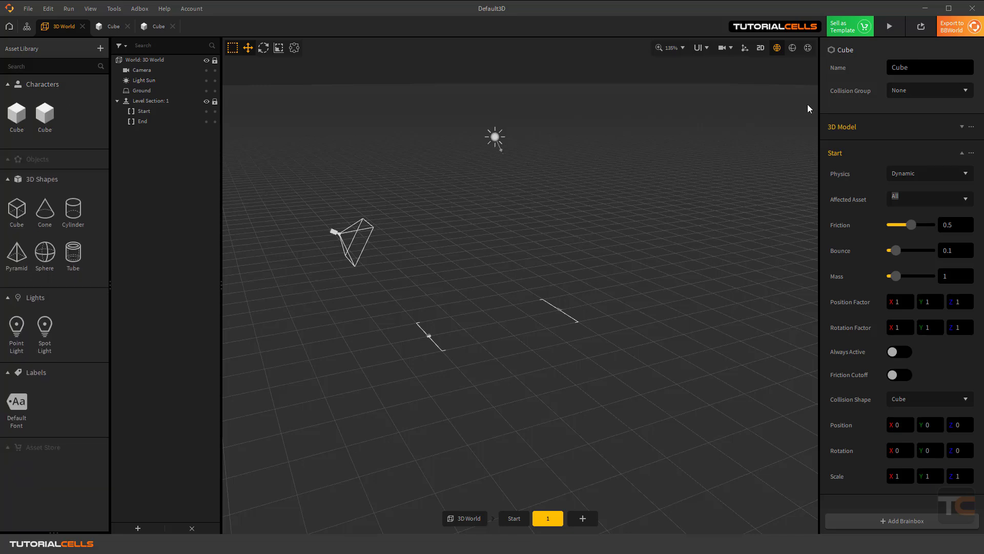
double_click(906, 67)
type("char")
left_click(863, 73)
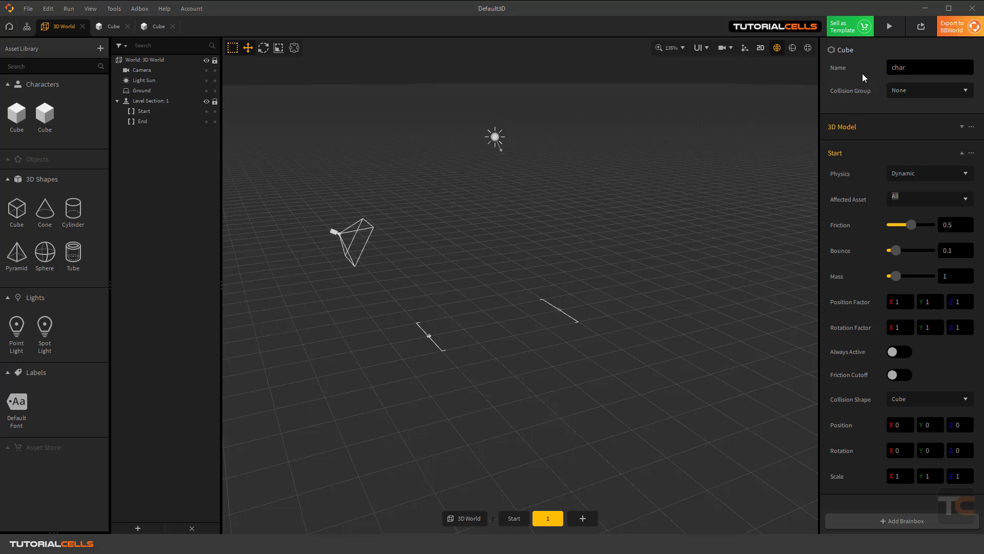
- Check both cubes' node maps, then move the second character cube back to the Objects category
left_click(117, 30)
left_click(156, 26)
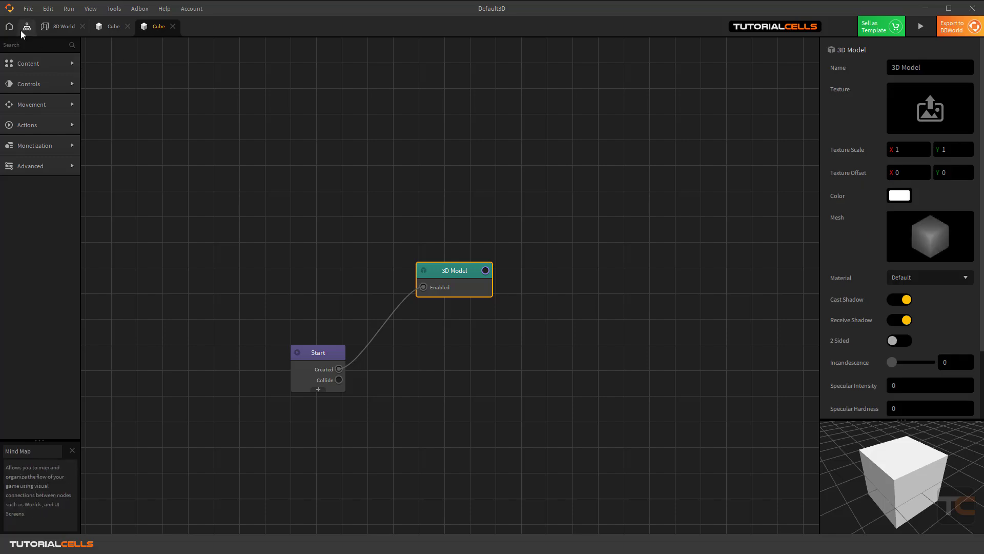
left_click(64, 27)
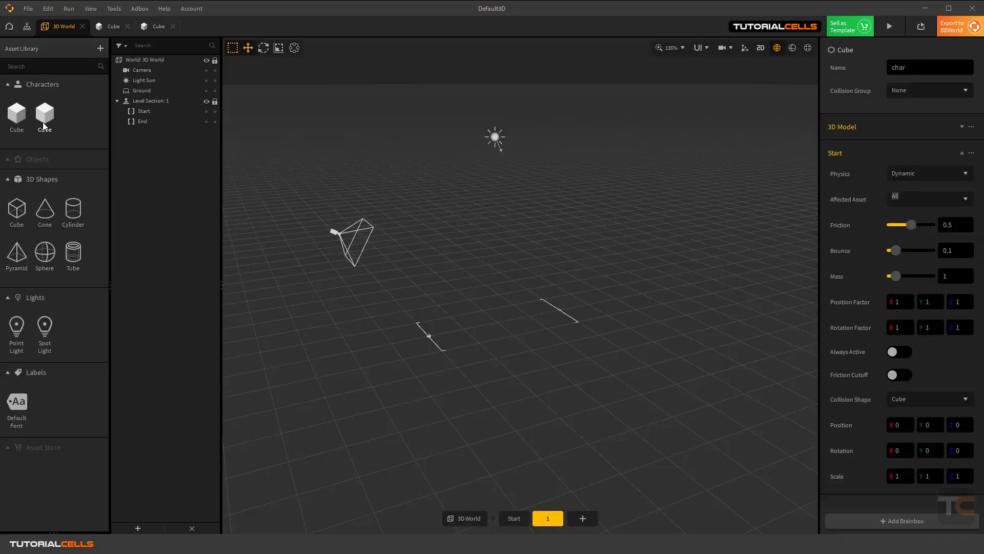
left_click_drag(45, 113, 41, 164)
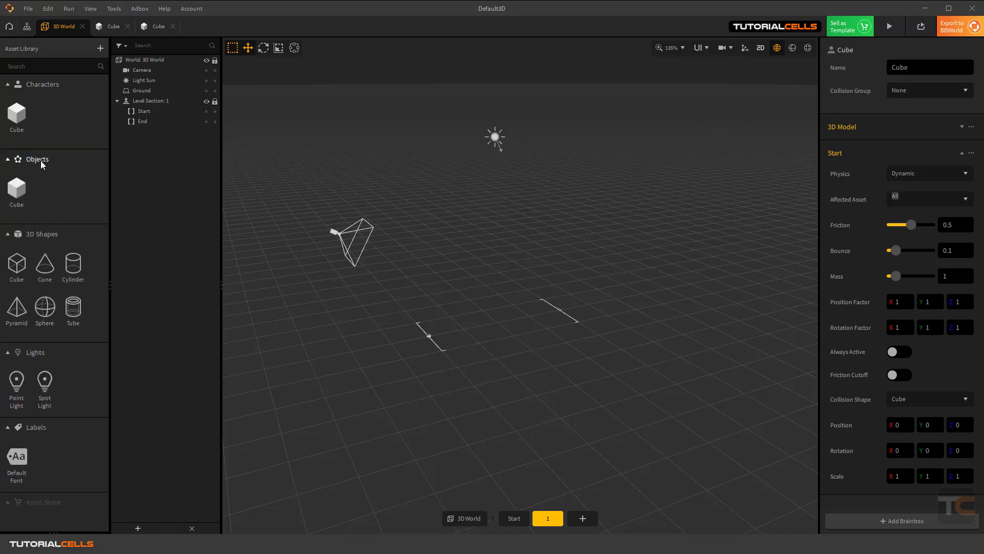
- Rename the character cube asset to 454
left_click(15, 120)
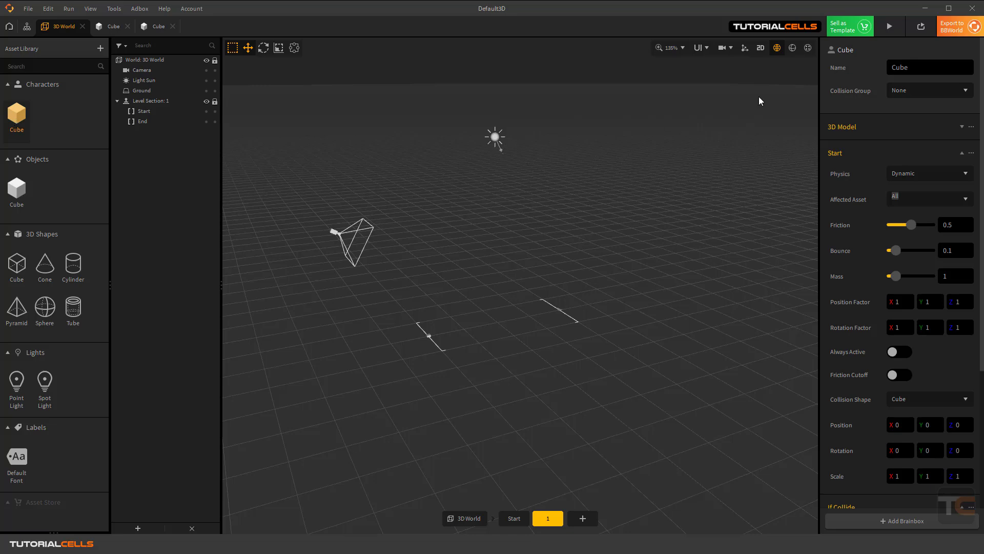
double_click(899, 69)
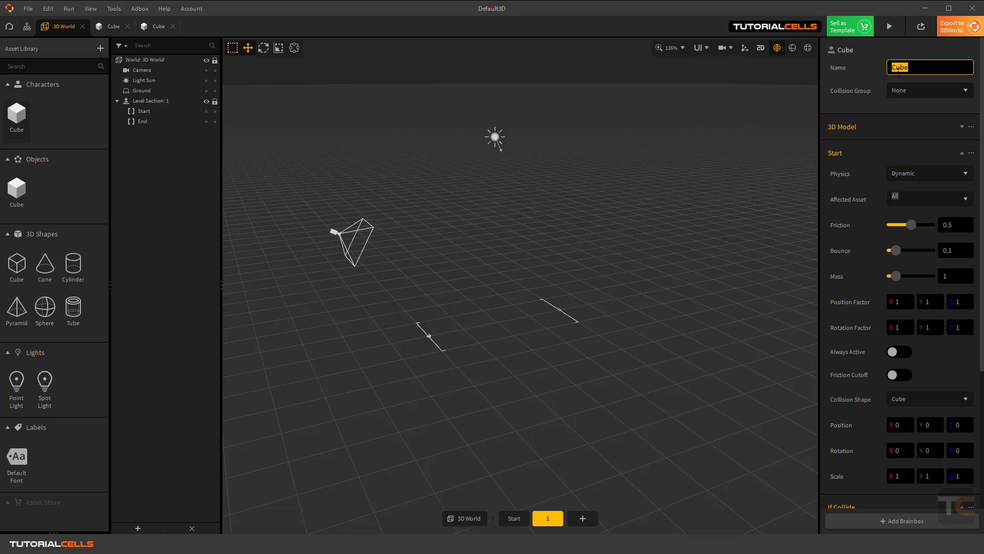
type("454")
key("Return")
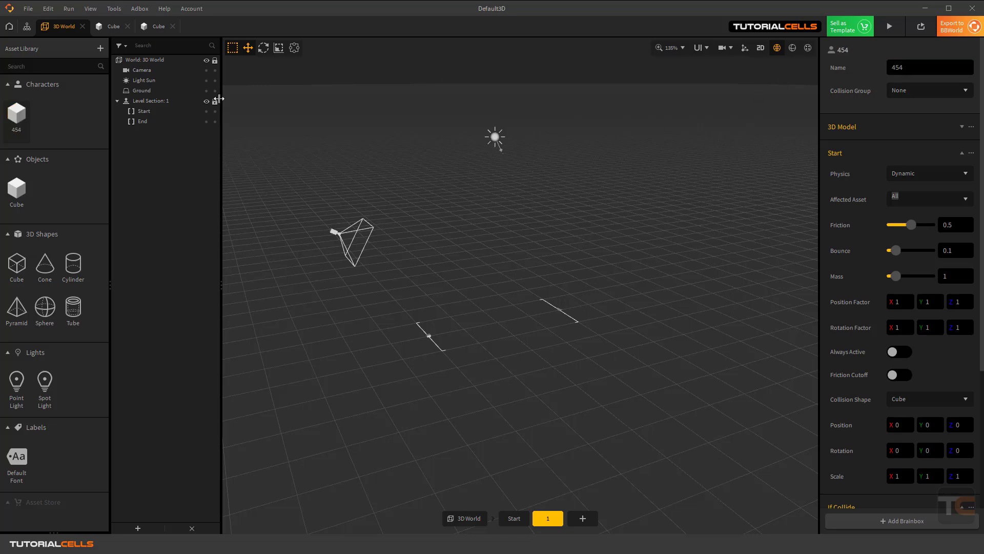
- Compare the object cube with character 454, then return to the 3D World and close both Cube node maps
left_click(19, 193)
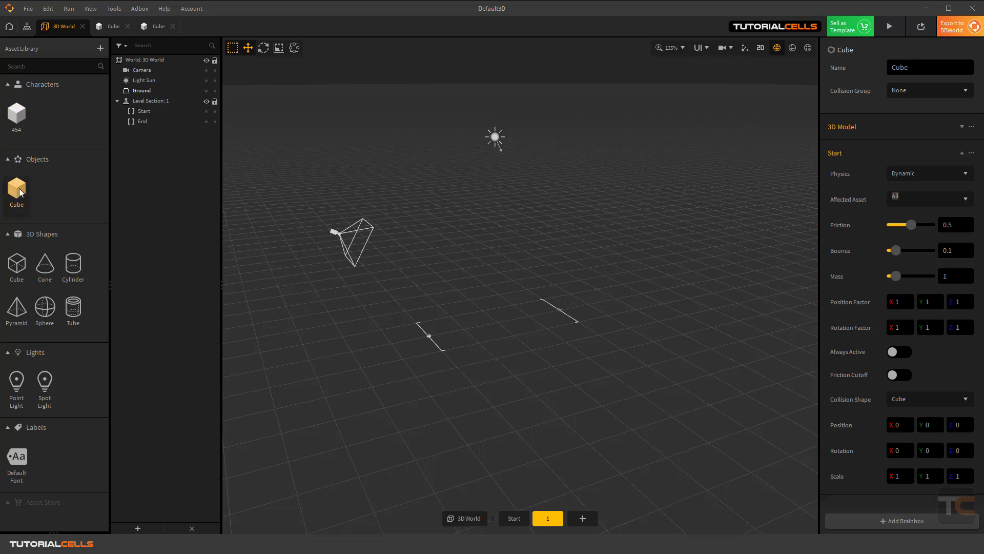
double_click(21, 113)
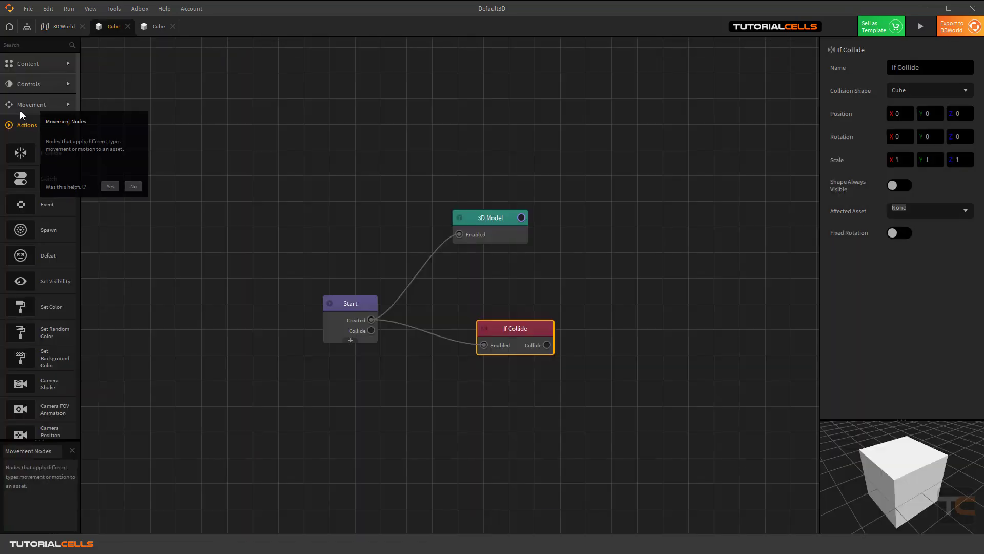
left_click(65, 25)
left_click(127, 26)
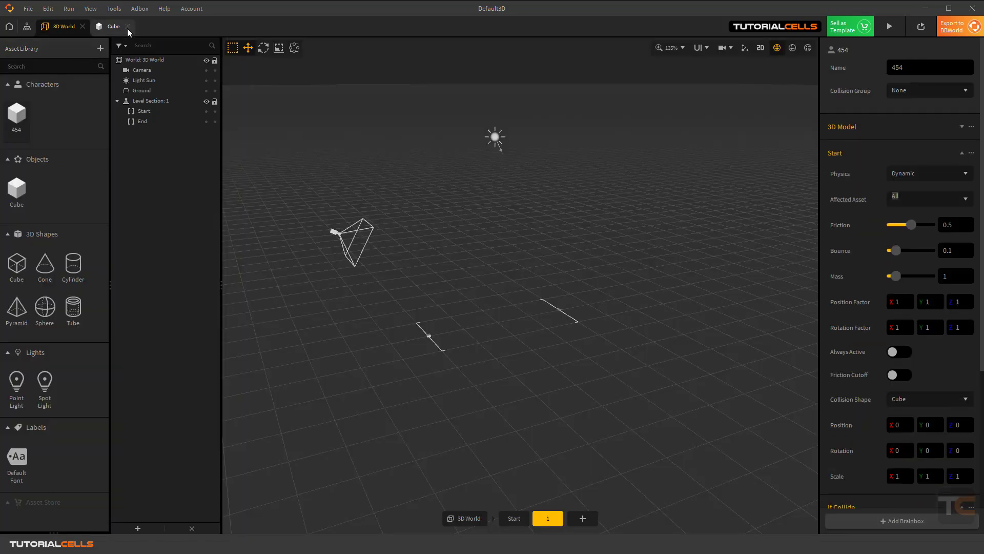
left_click(127, 26)
- Reopen the node map of character 454 to check it, then close it and return to the 3D World
double_click(23, 117)
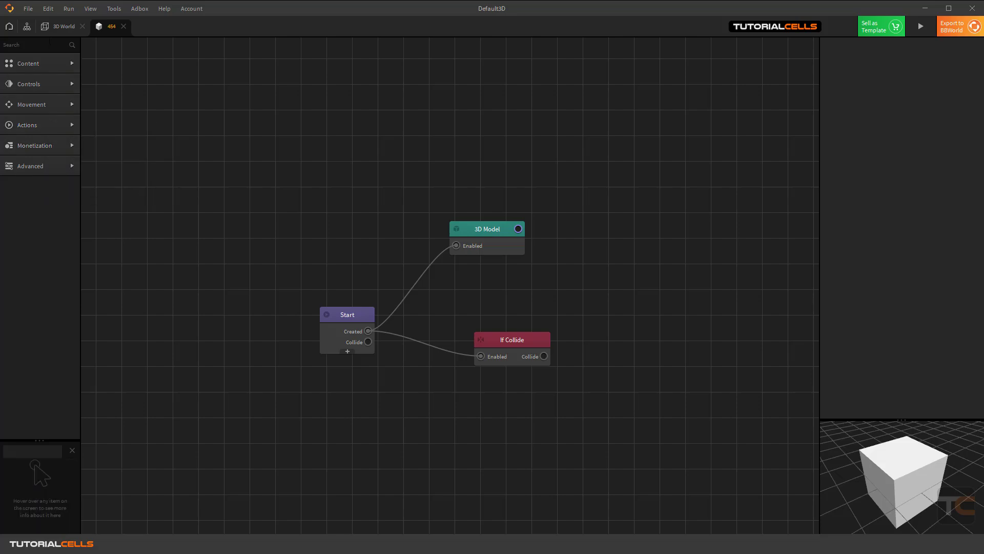
left_click(57, 31)
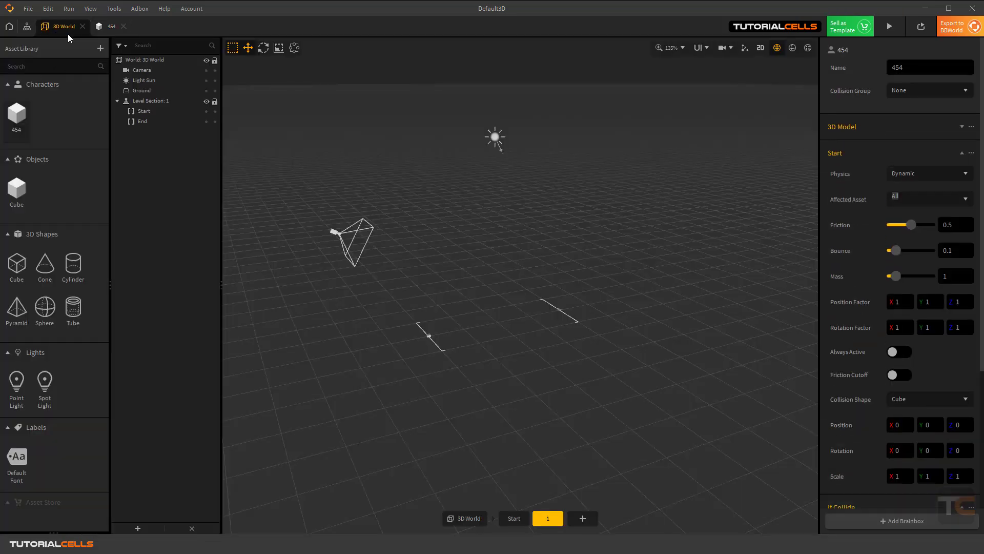
left_click(123, 28)
double_click(25, 110)
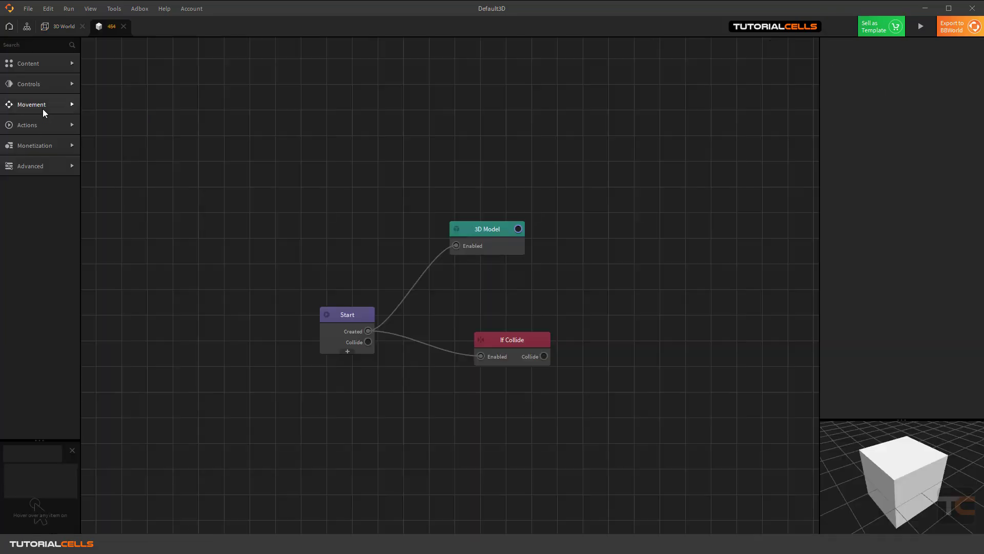
left_click(122, 28)
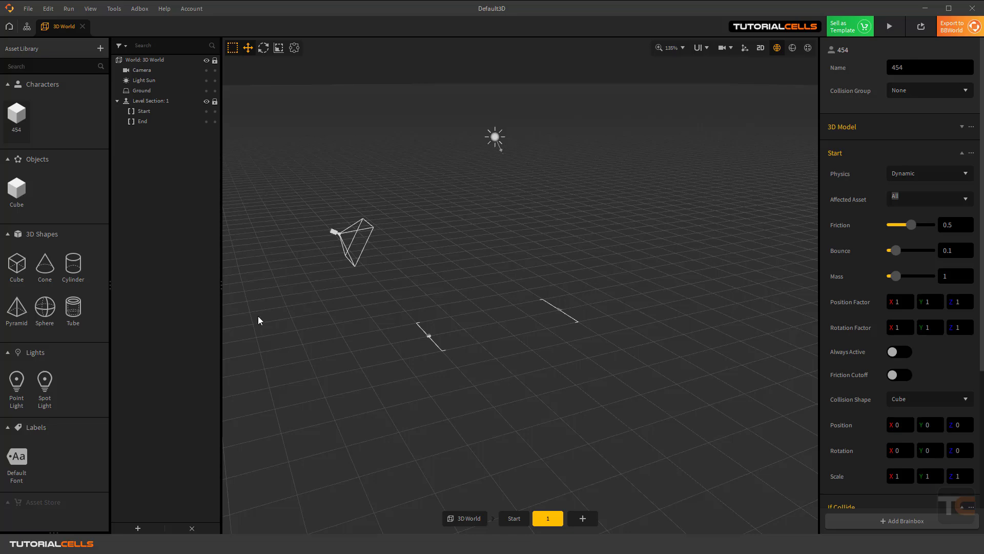
- Open the project's mind map and move the Start and 3D World nodes up and to the left in the canvas
left_click(27, 29)
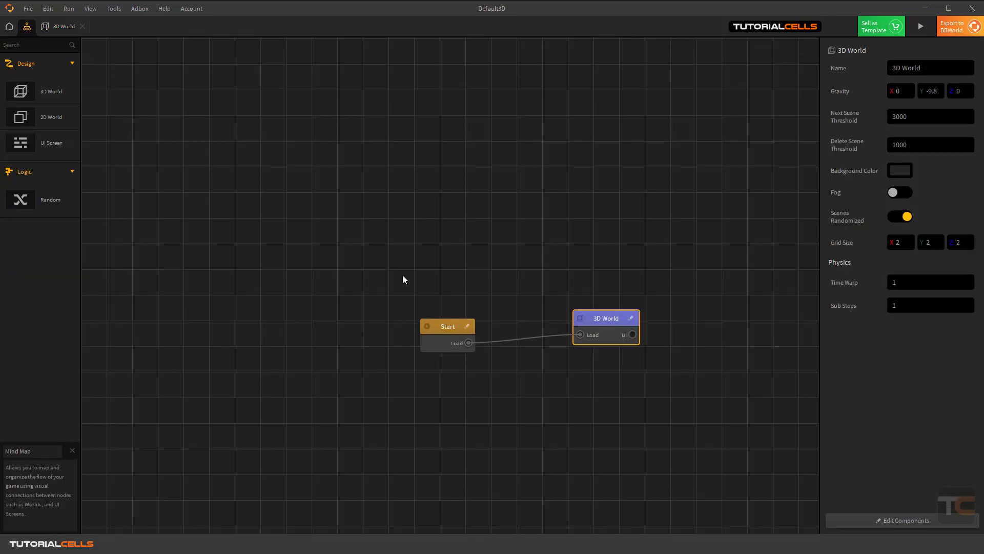
left_click_drag(446, 325, 302, 275)
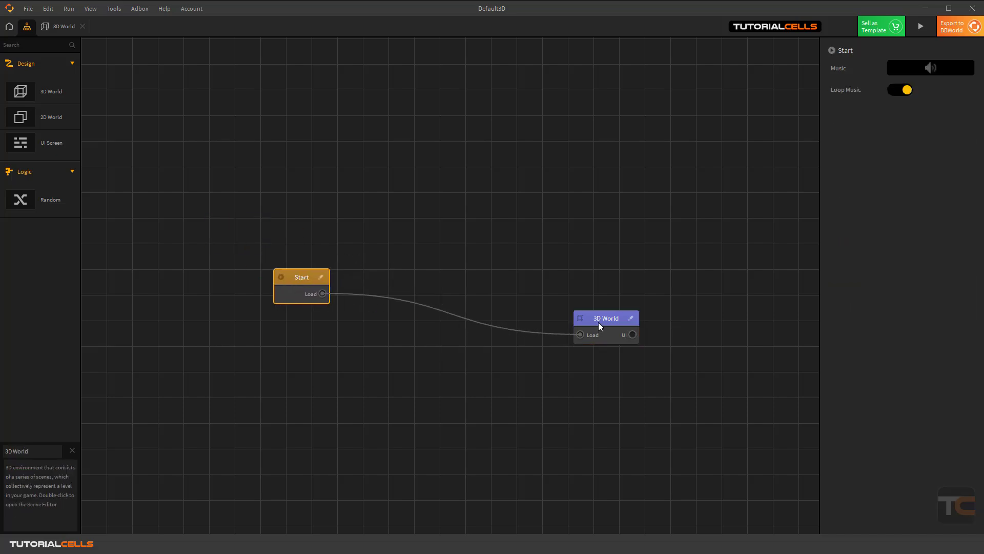
left_click_drag(596, 319, 473, 249)
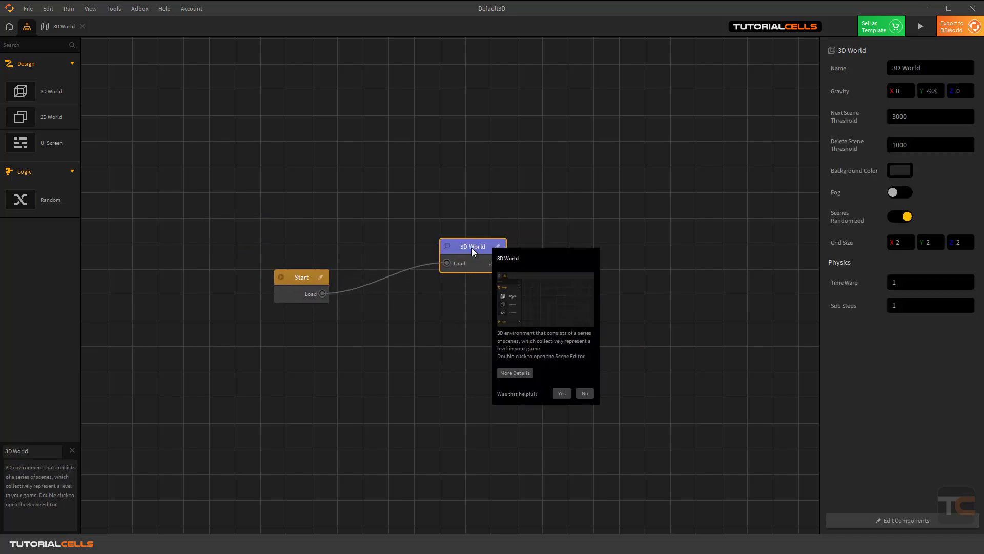
right_click(537, 192)
left_click(549, 201)
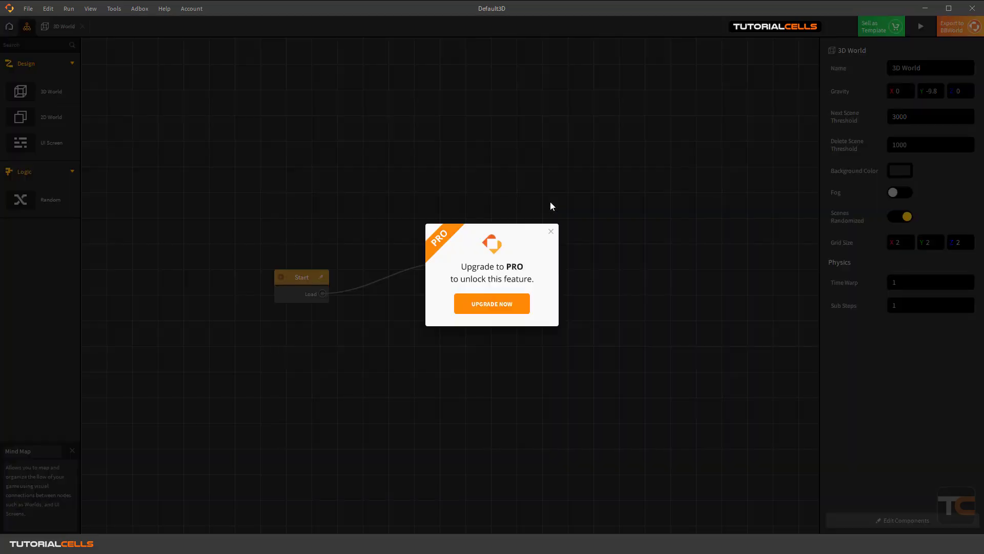
left_click(551, 231)
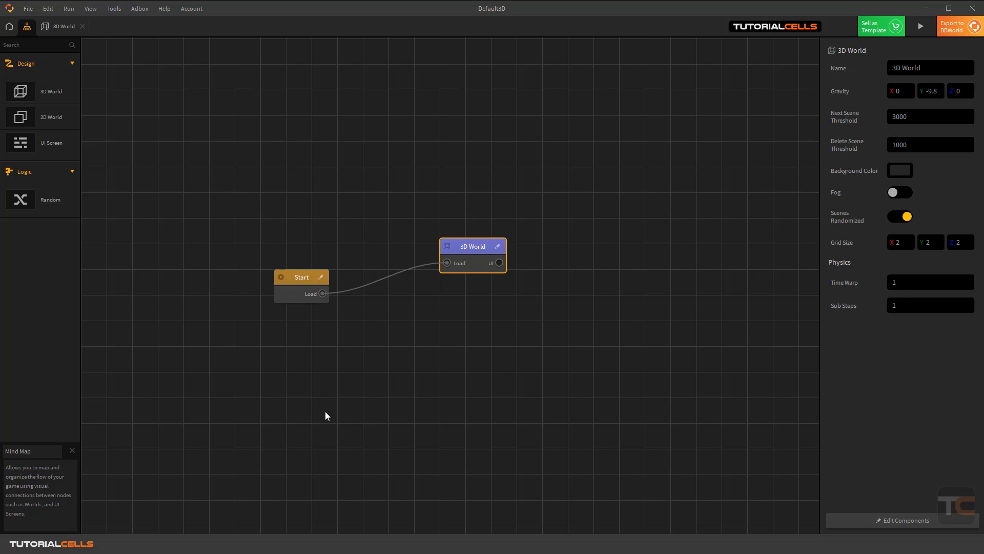
- Add a UI Screen node below and right of the 3D World node and connect the world's UI output to its Load input
left_click_drag(466, 246, 434, 222)
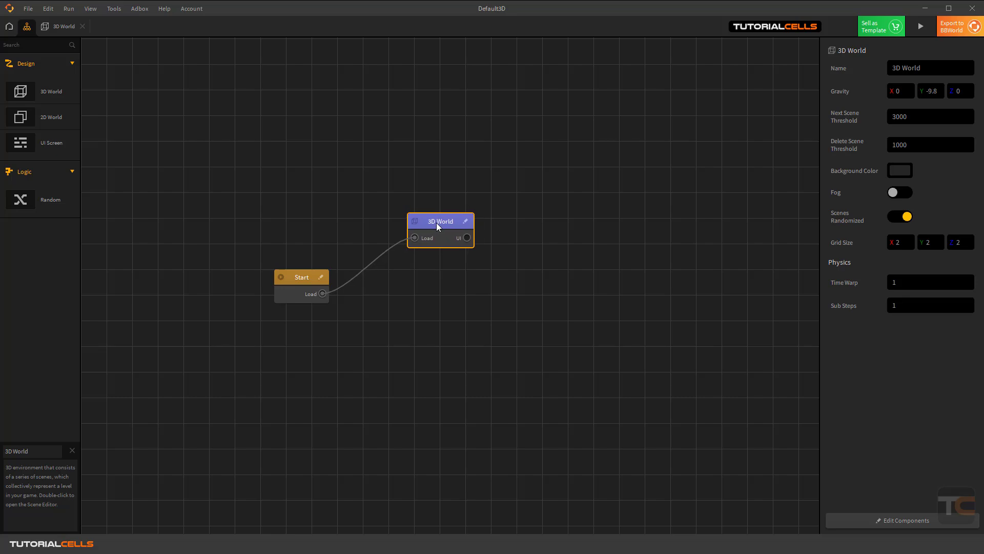
left_click_drag(68, 146, 543, 297)
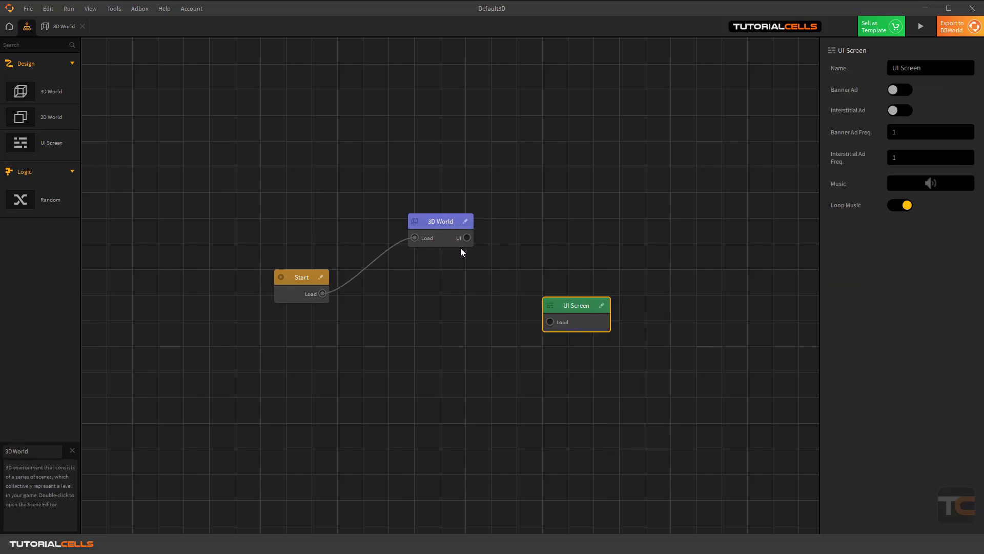
left_click_drag(466, 237, 550, 323)
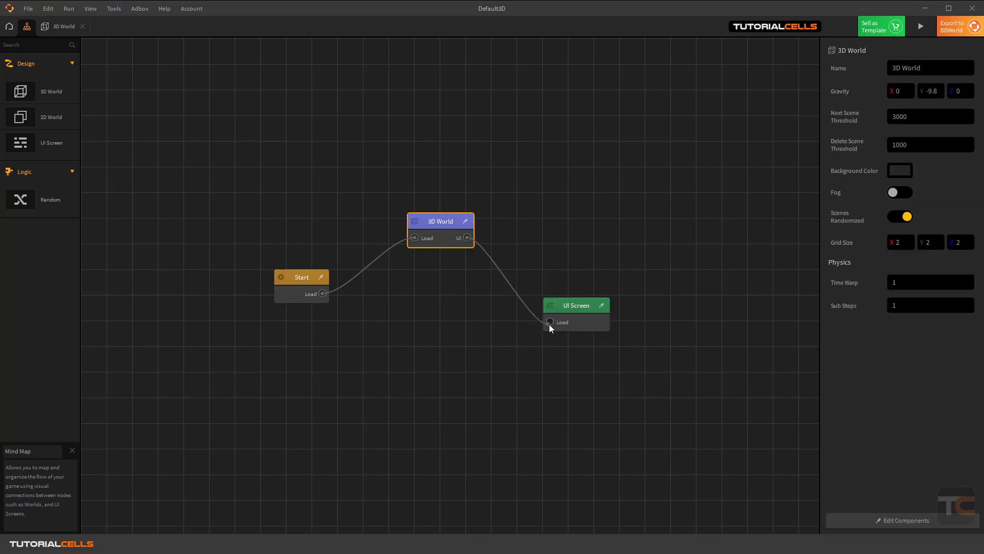
- Open the UI Screen node's editor to examine its layout and buttons, then close it
double_click(584, 305)
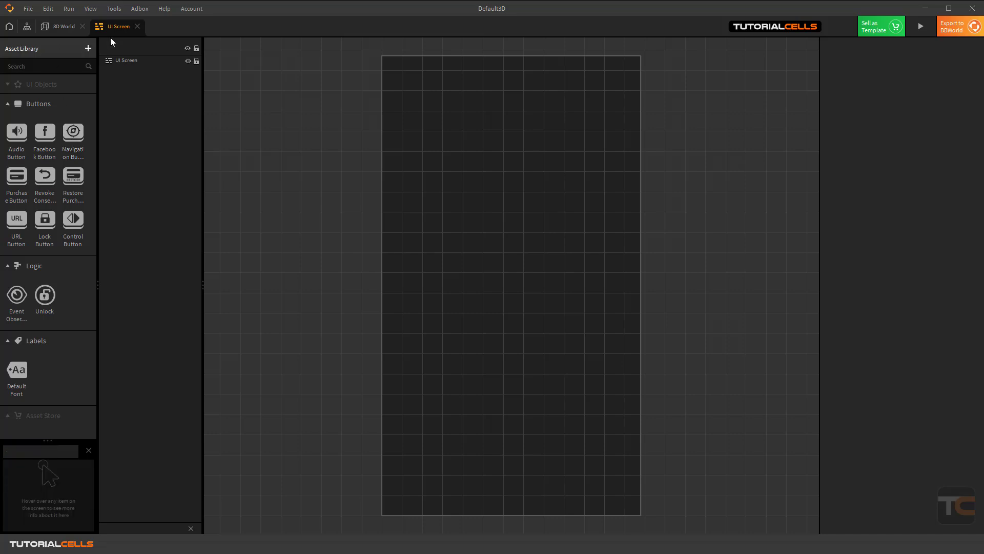
left_click(136, 26)
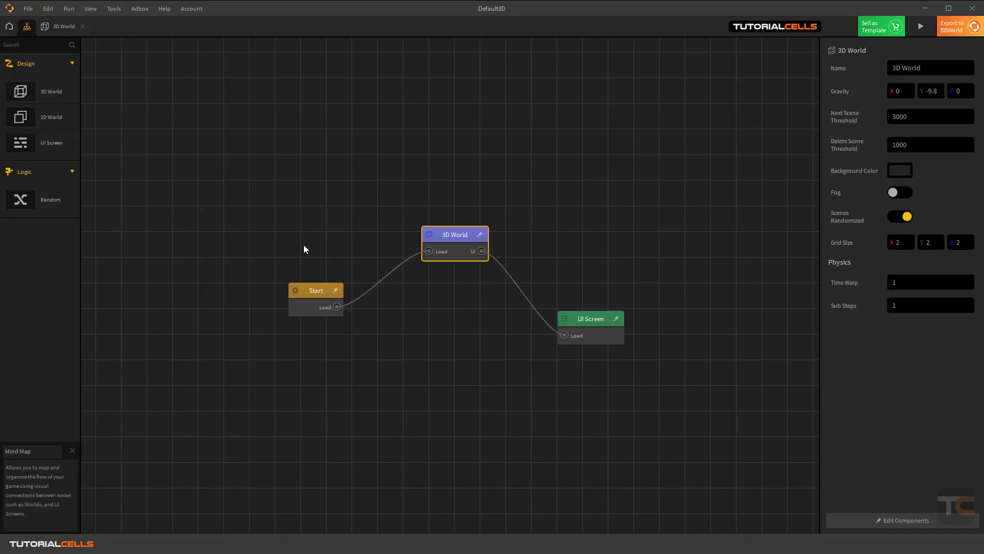
- Examine the settings of the Start, 3D World and UI Screen nodes, then return to the 3D World scene
left_click_drag(455, 240, 450, 236)
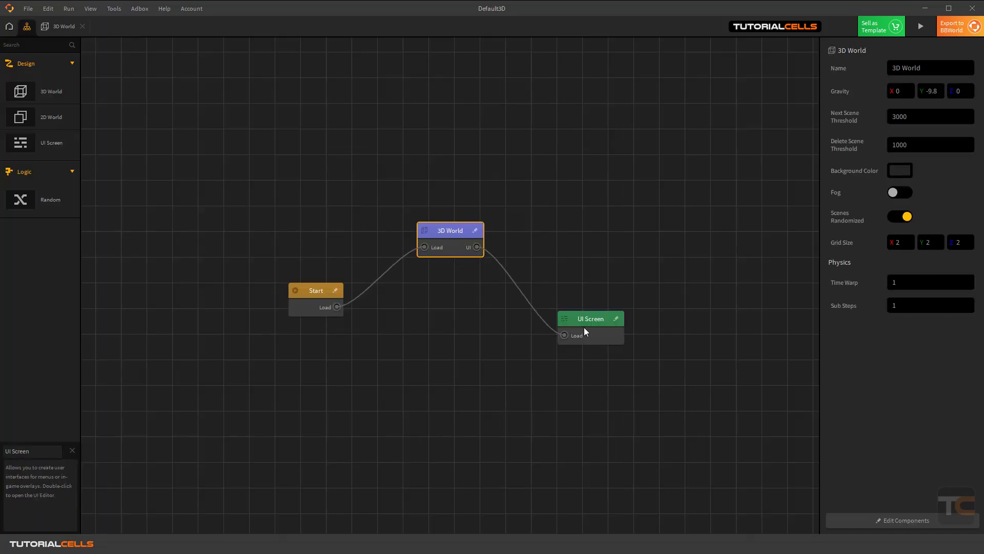
left_click_drag(584, 329, 583, 320)
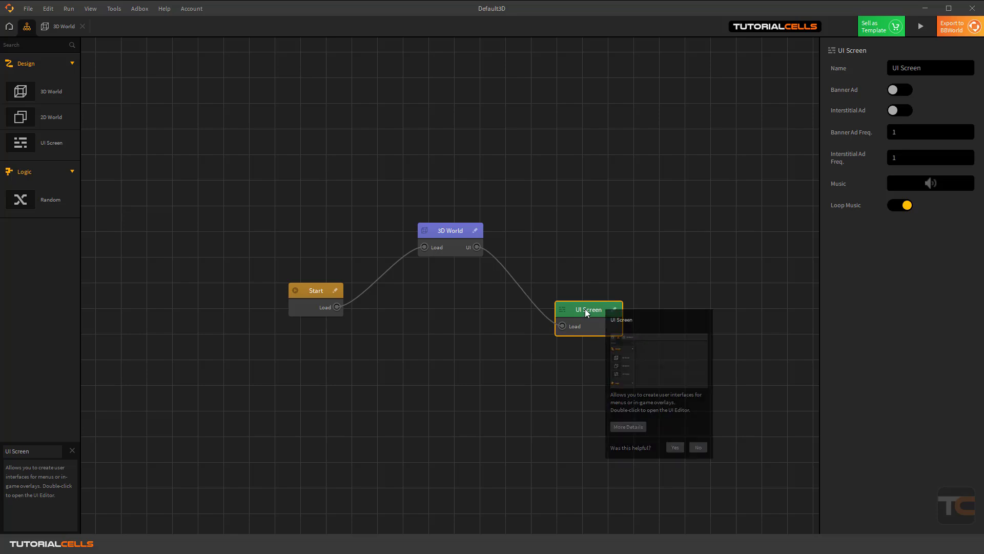
left_click(455, 234)
left_click(318, 298)
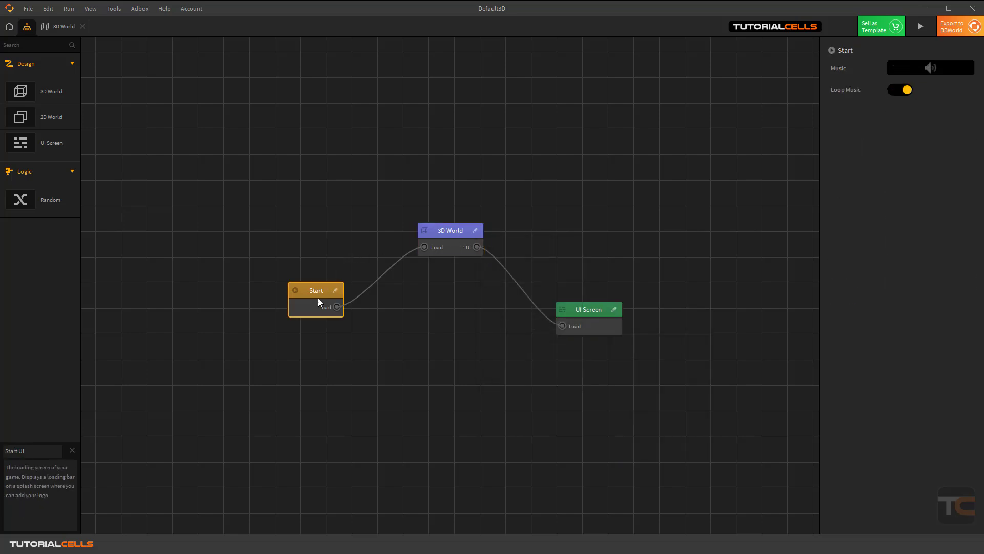
left_click(447, 240)
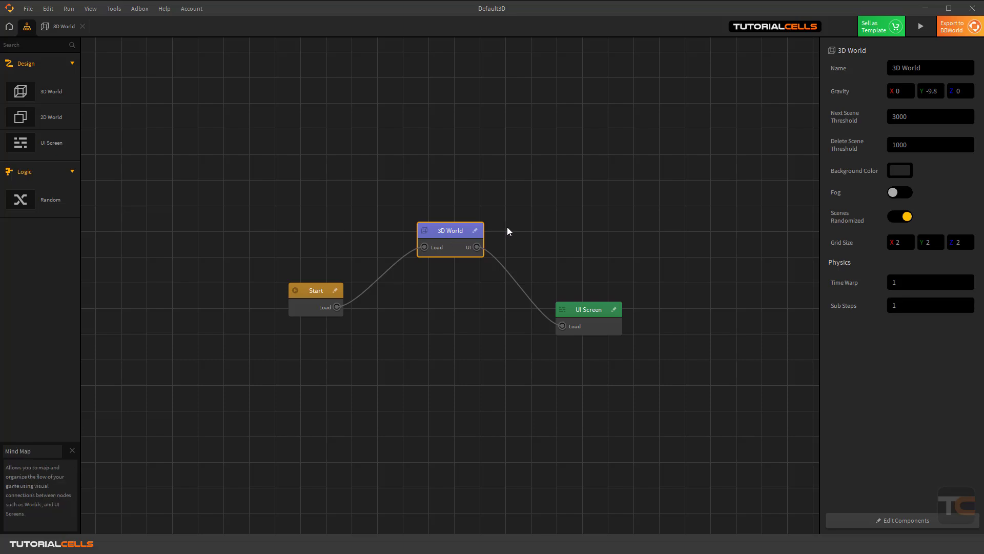
left_click(591, 308)
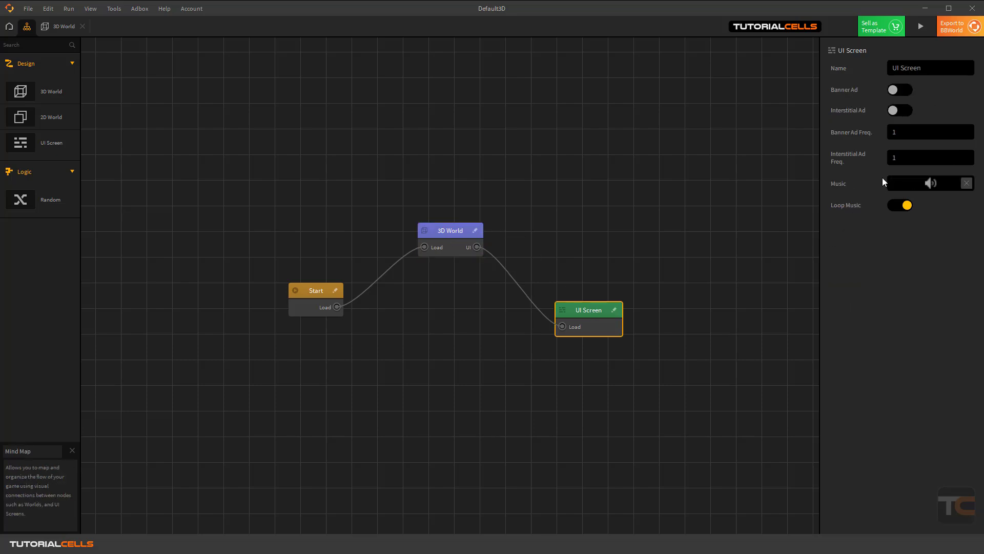
left_click(450, 232)
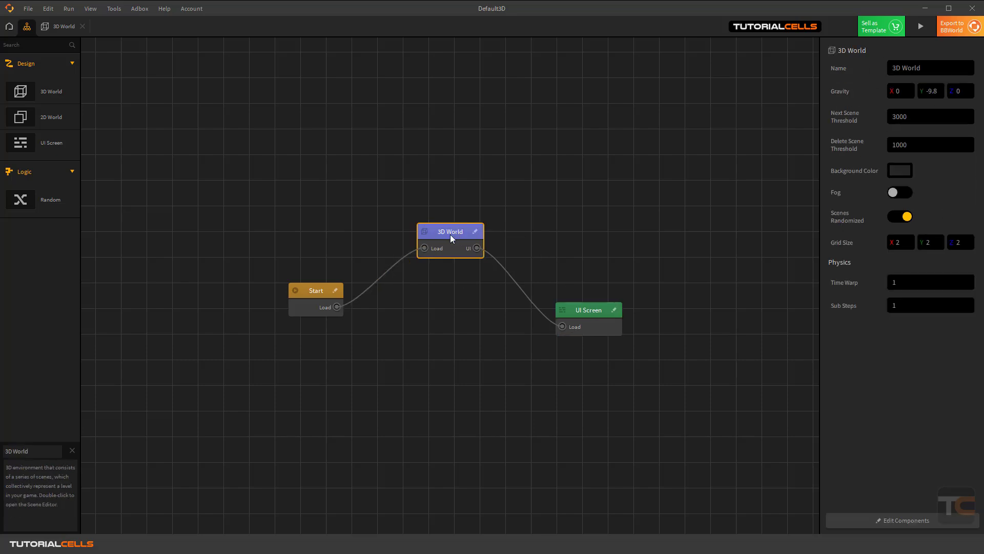
left_click(51, 27)
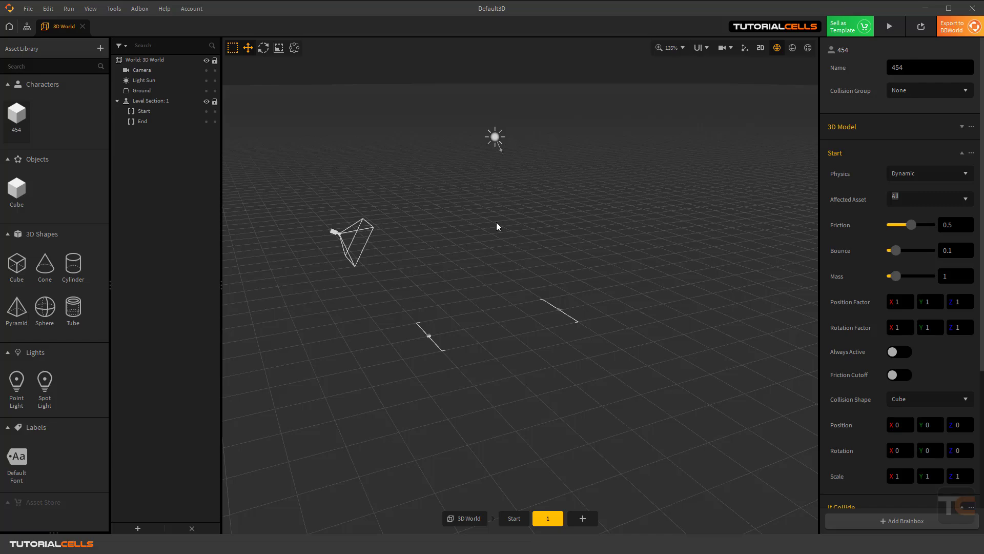
mouse_move(475, 247)
right_mouse_down()
mouse_move(549, 226)
mouse_move(476, 249)
right_mouse_up()
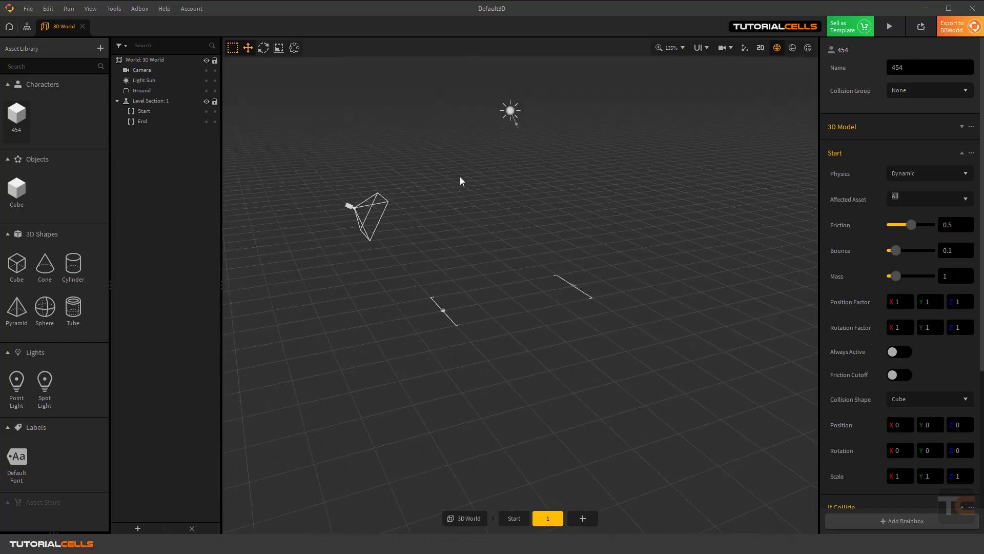